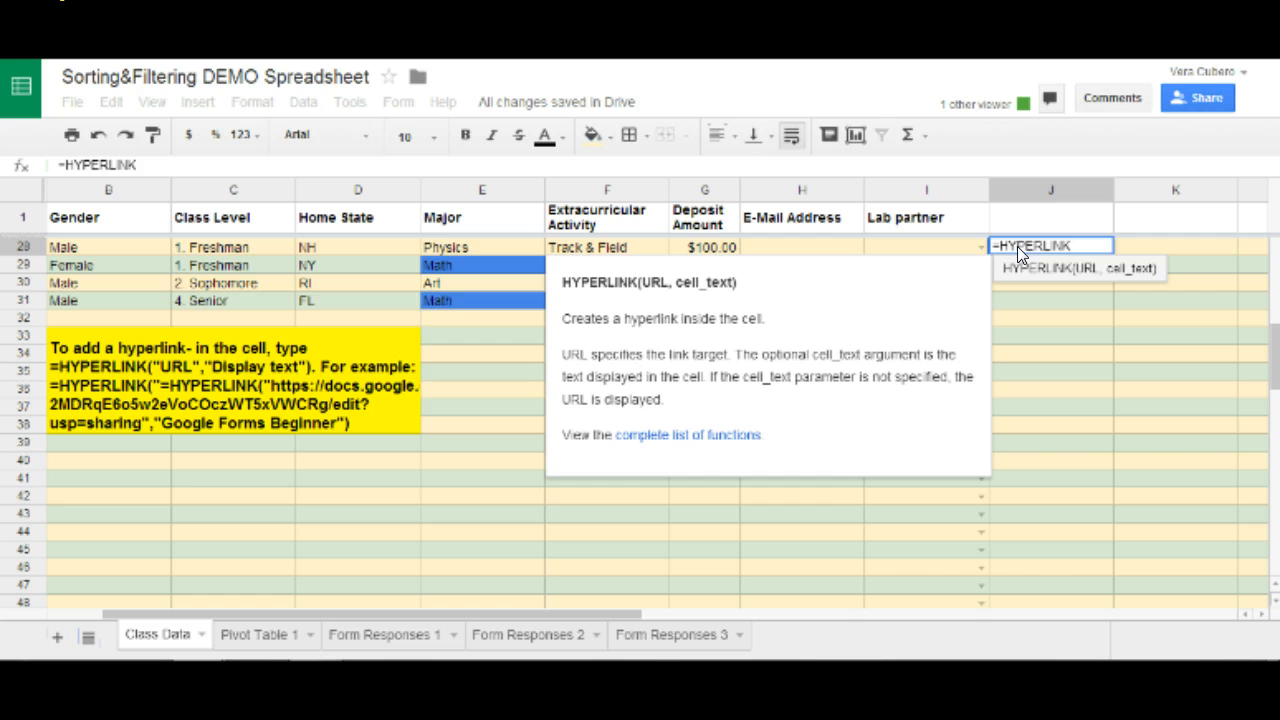
Start =HYPERLINK(" in J28 and paste the Google Slides presentation's share link as the URL.
type("(")
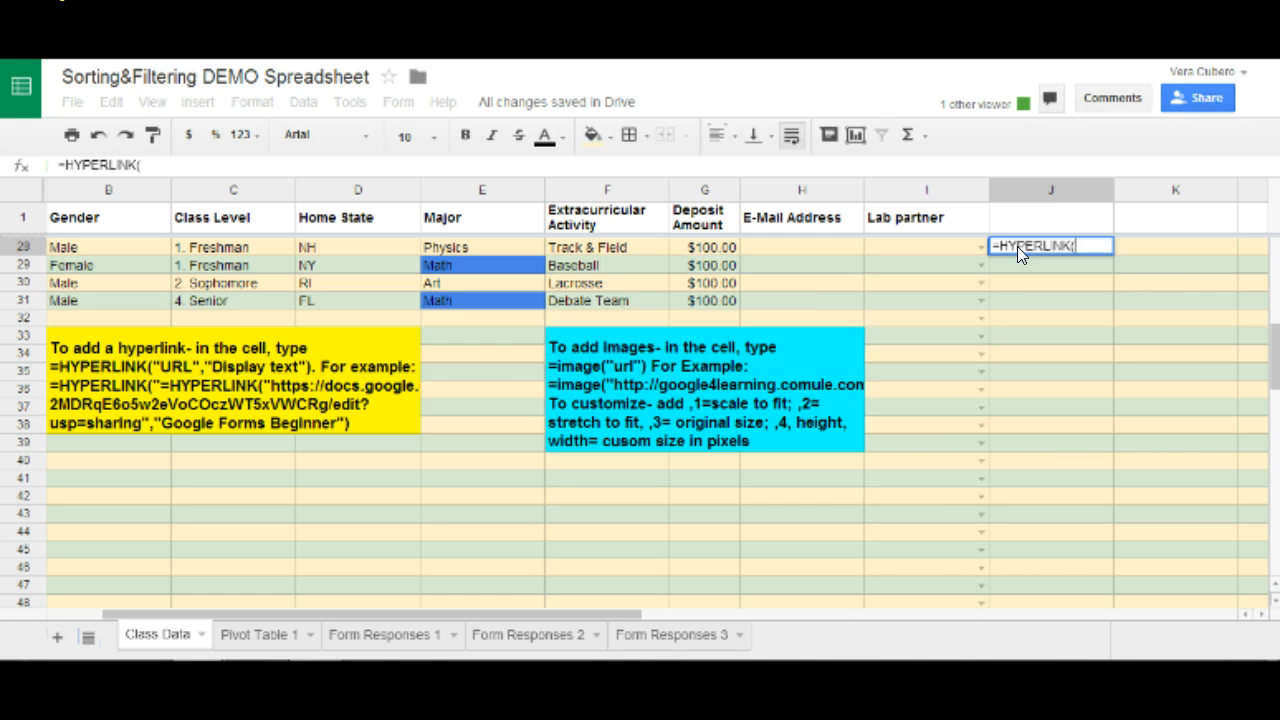
type("\"")
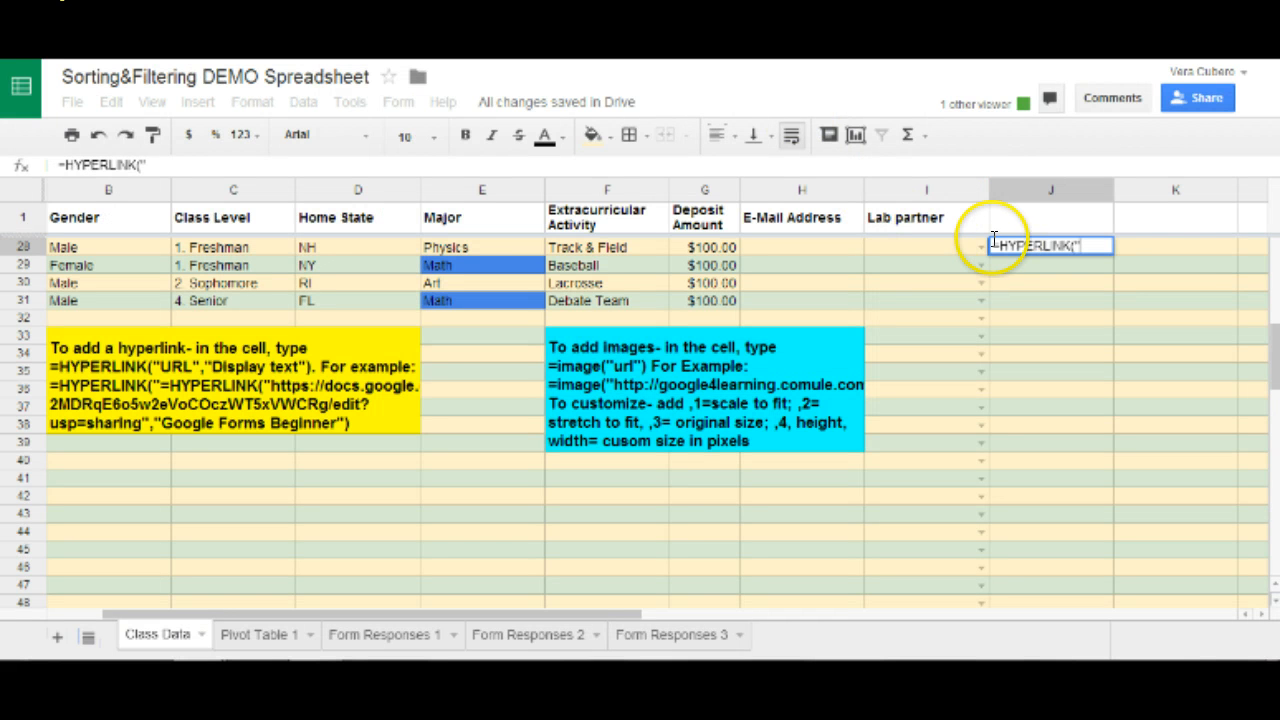
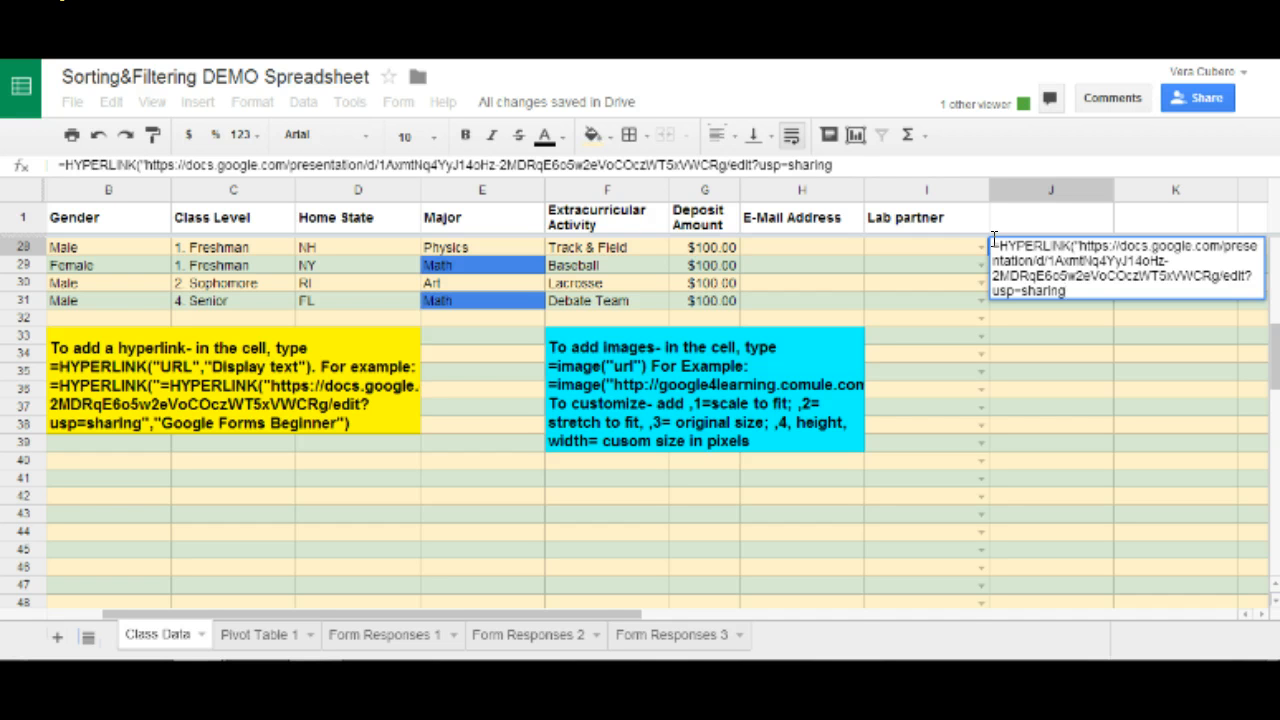
Close the J28 formula with the label "Google Forms & Sheets: BEGINNER" and commit it.
type("\"")
type(",\"Google Do")
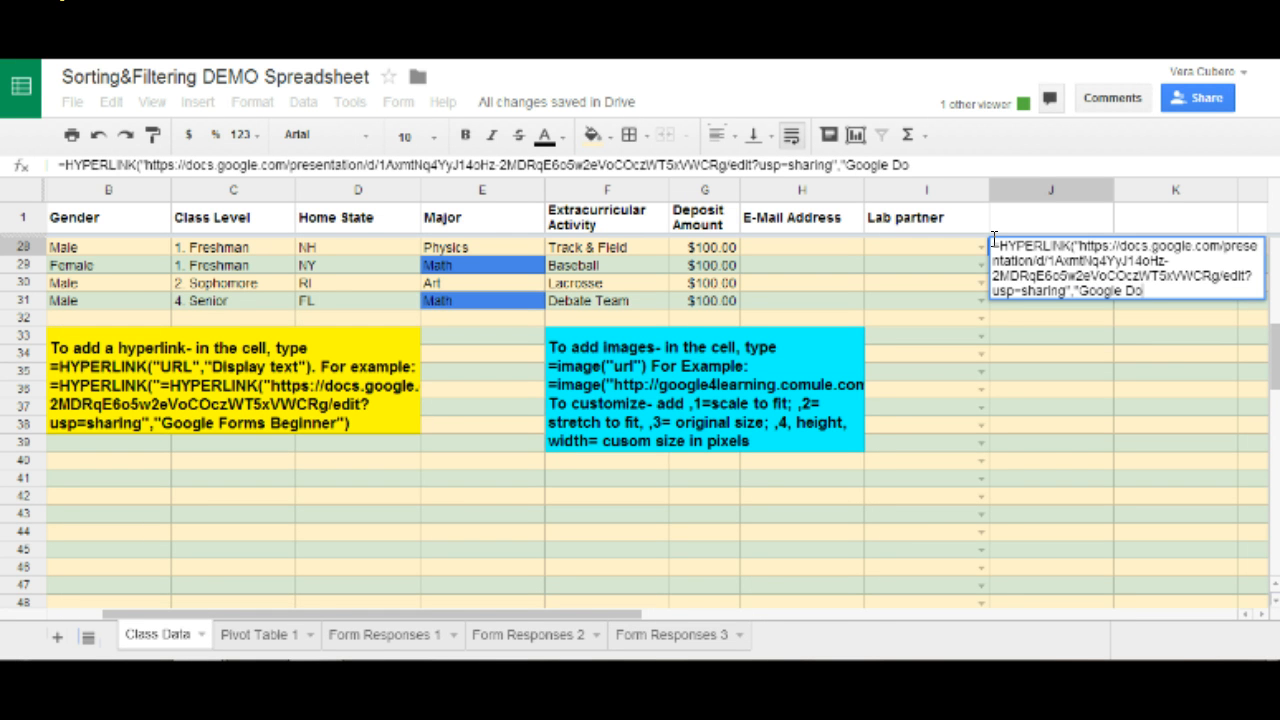
key("BackSpace")
key("BackSpace")
key("BackSpace")
type("She")
key("BackSpace")
key("BackSpace")
key("BackSpace")
type("Forms & Sheets")
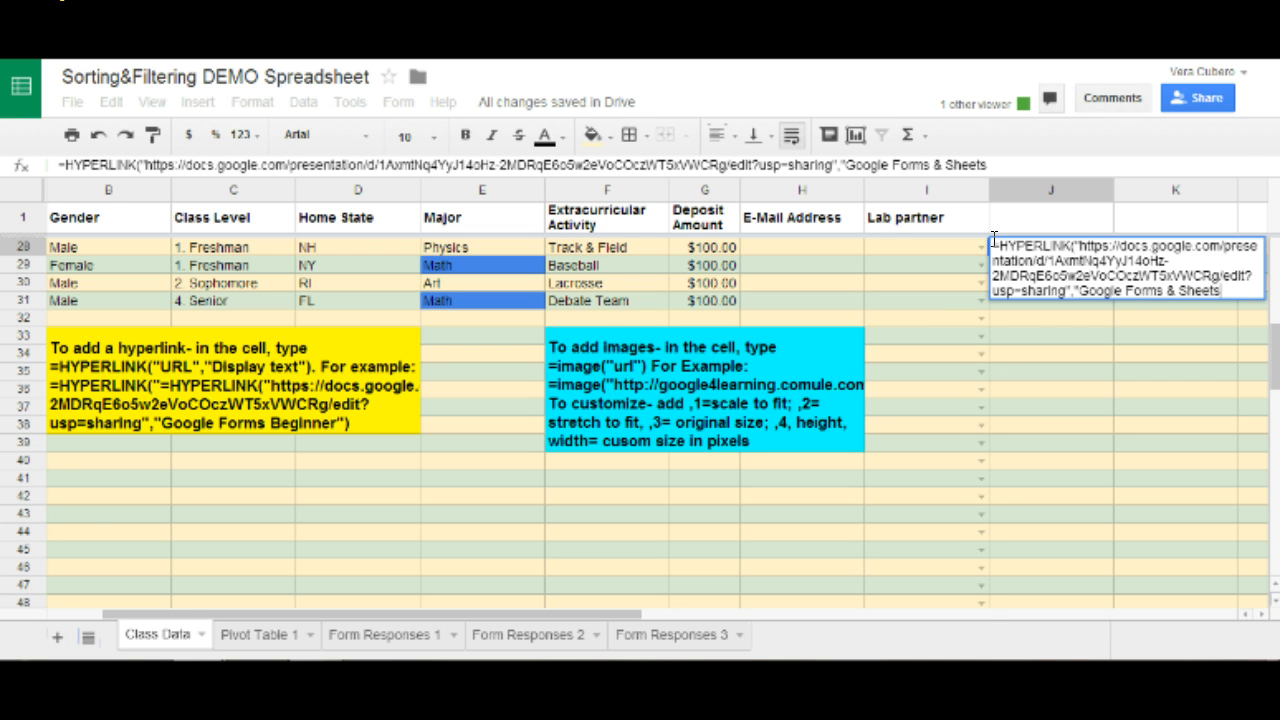
type(": BEGIN")
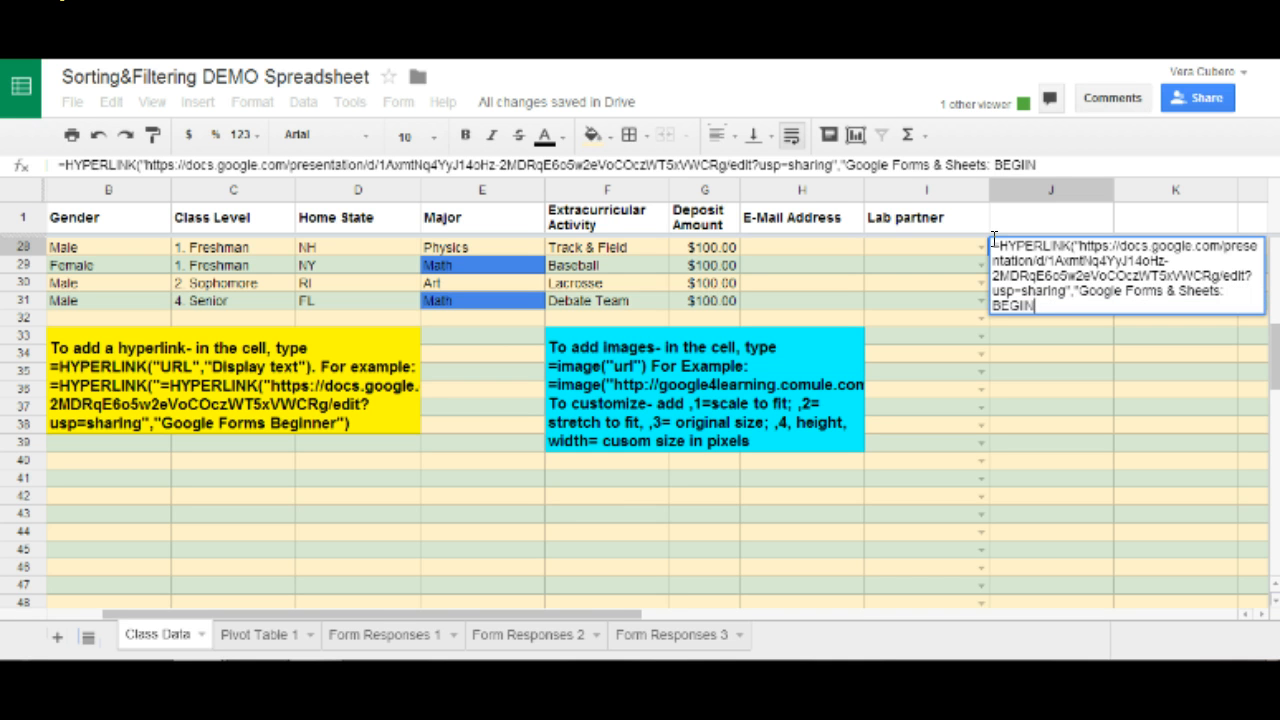
key("BackSpace")
type("n")
key("BackSpace")
type("NNER\")")
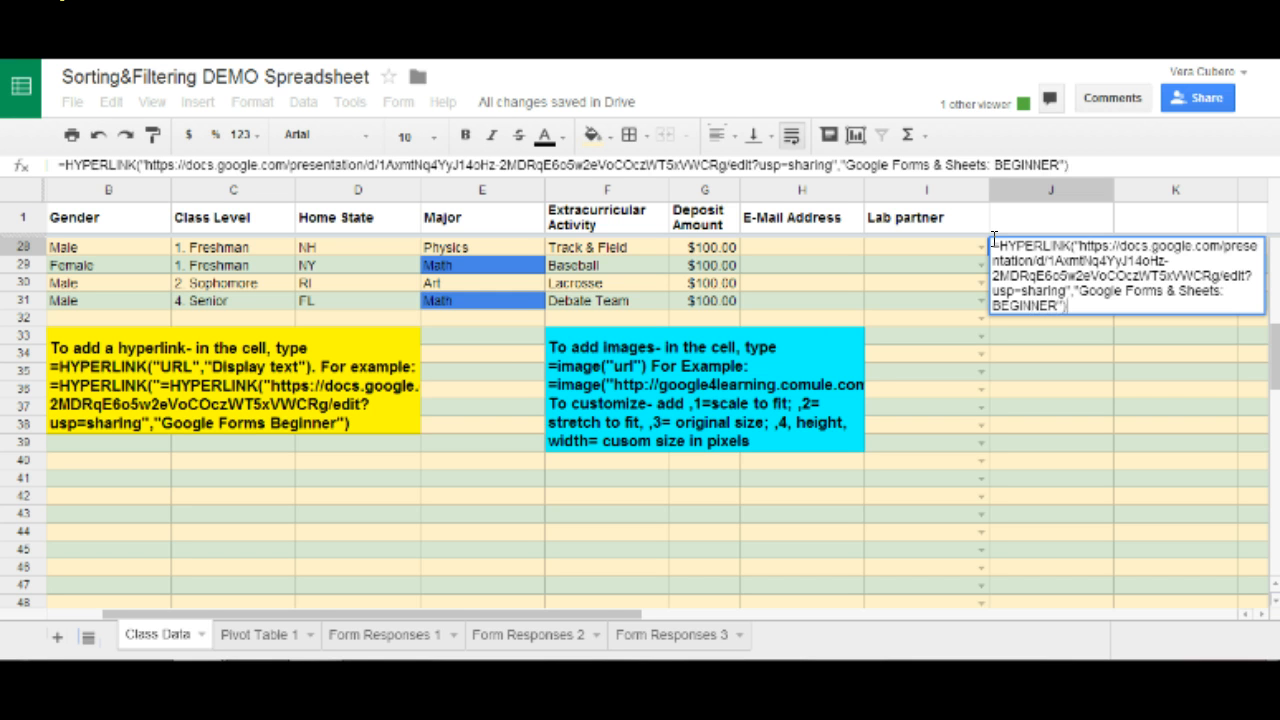
key("Return")
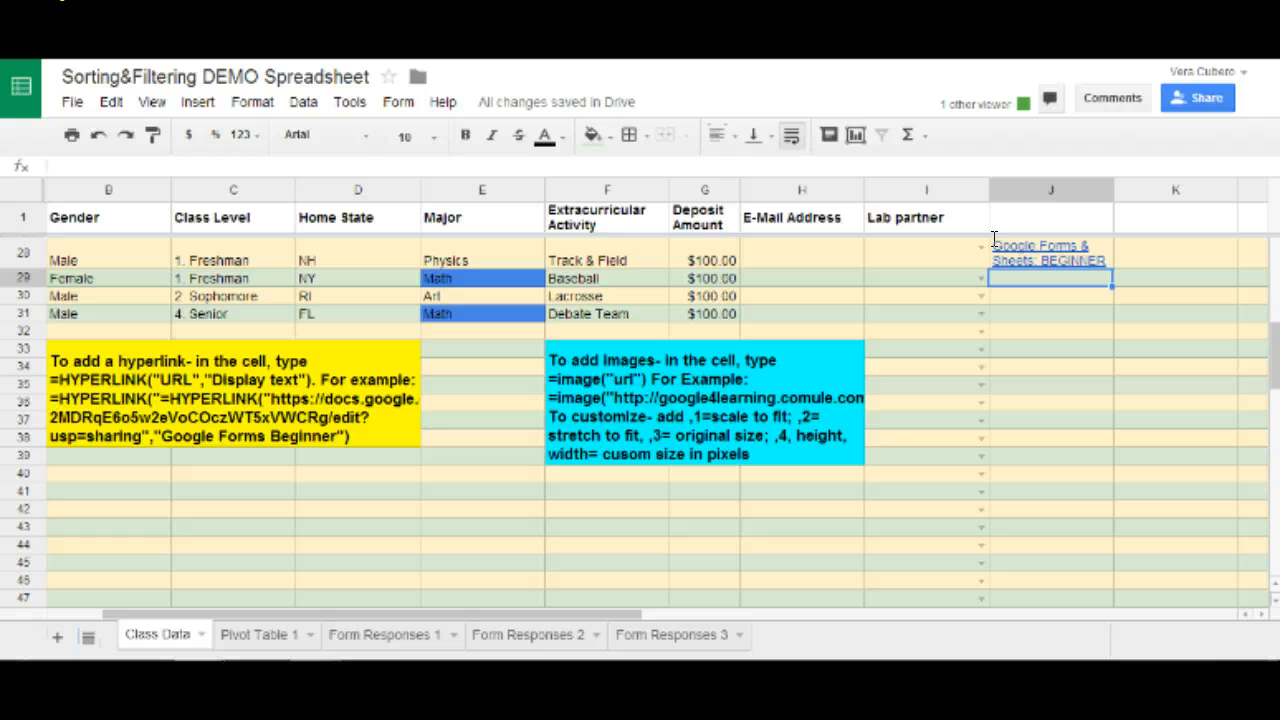
Check the J28 link and the instruction note, then start inserting an image via Insert > Image.
left_click(1053, 252)
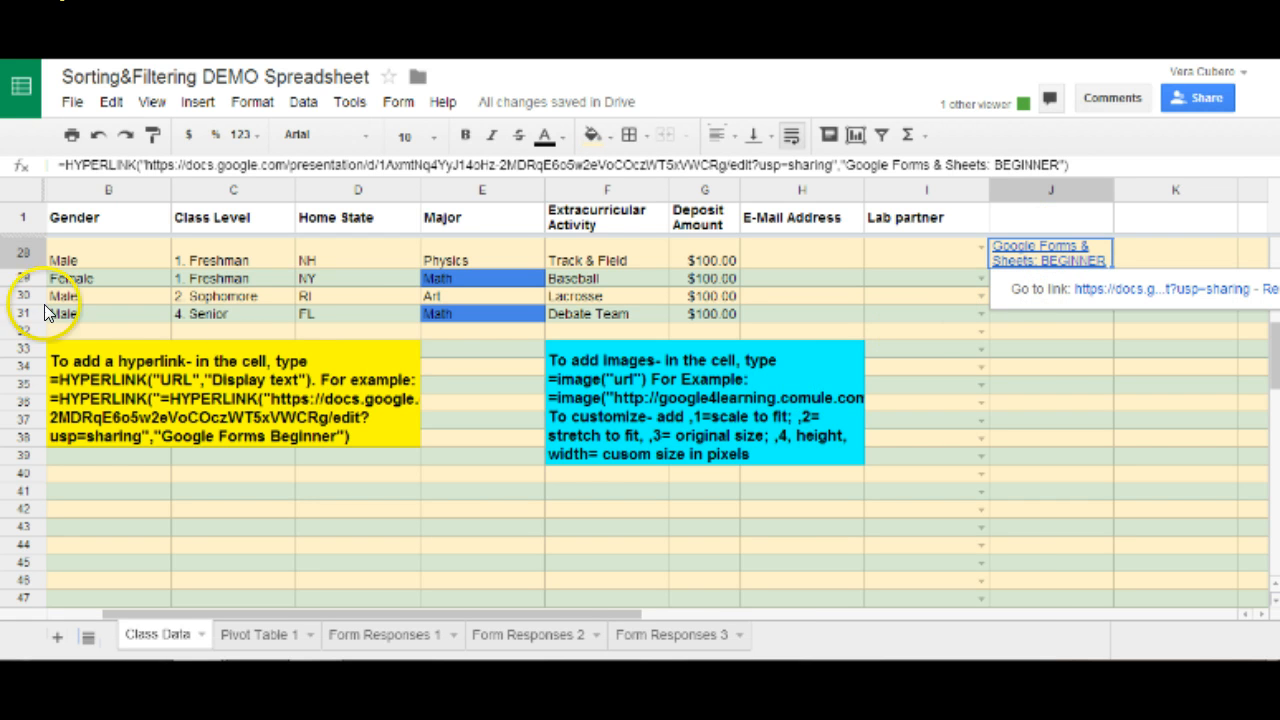
left_click(58, 378)
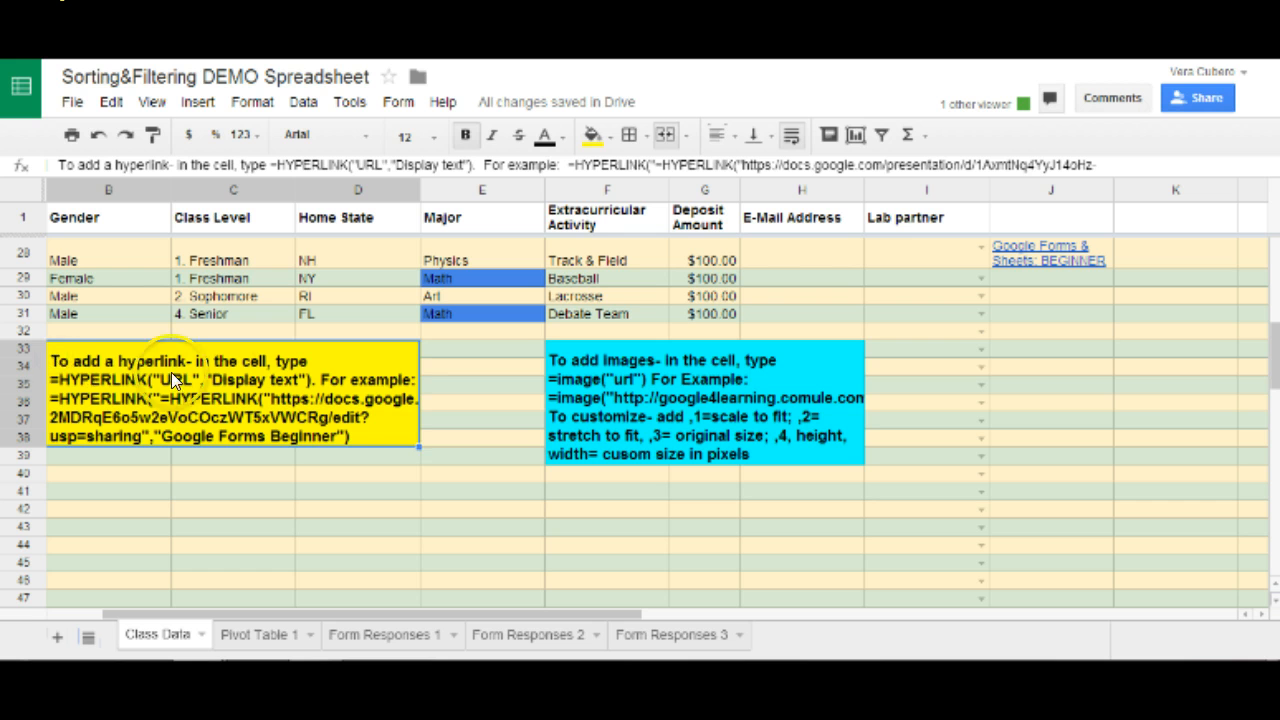
left_click(62, 372)
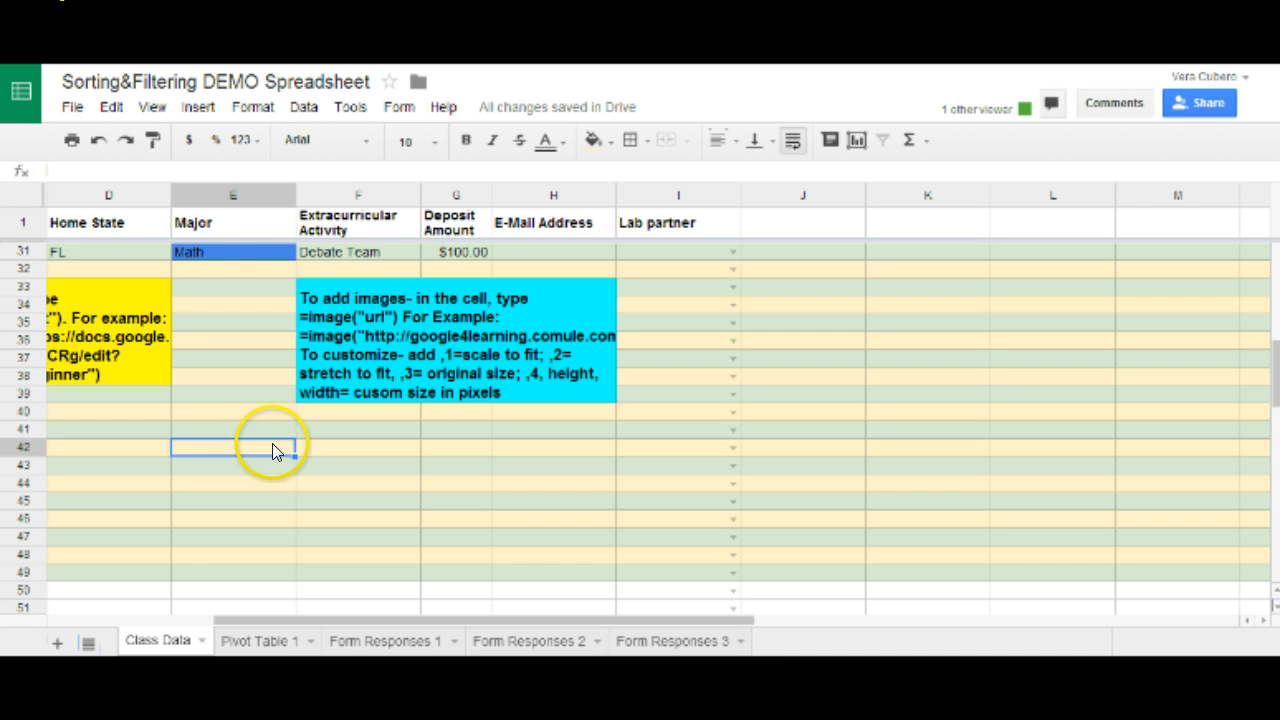
left_click(196, 105)
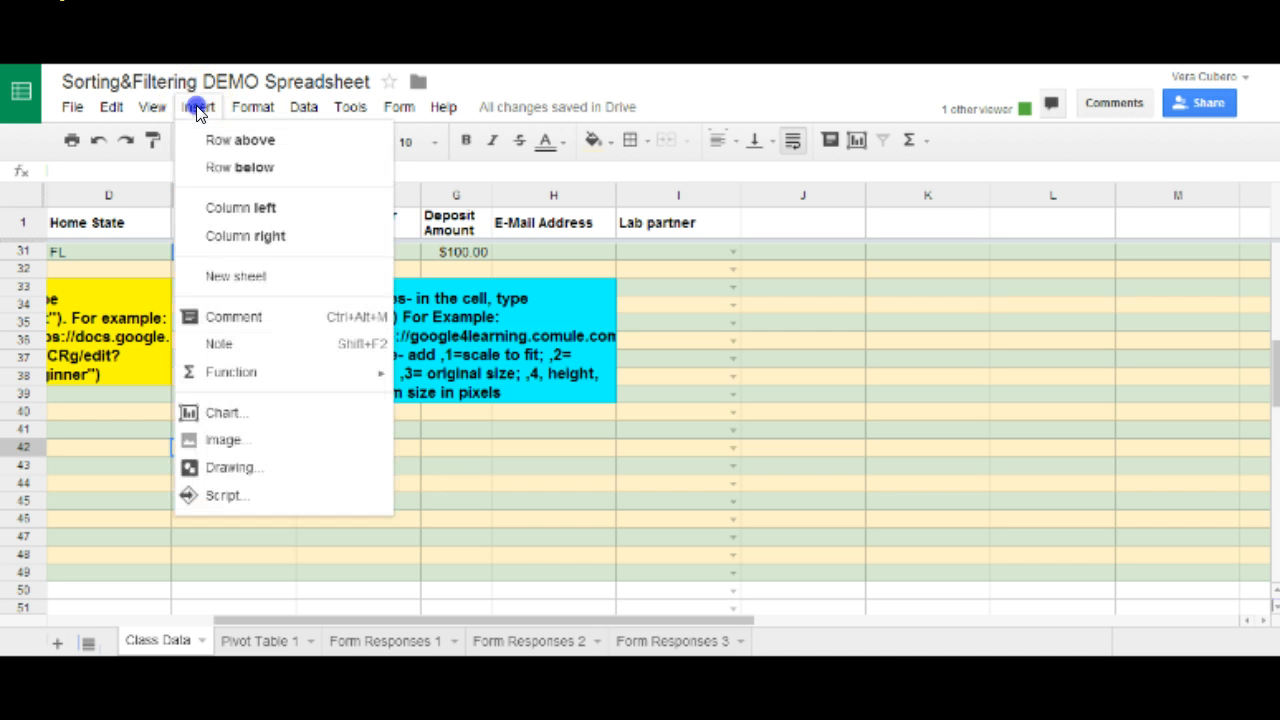
left_click(228, 442)
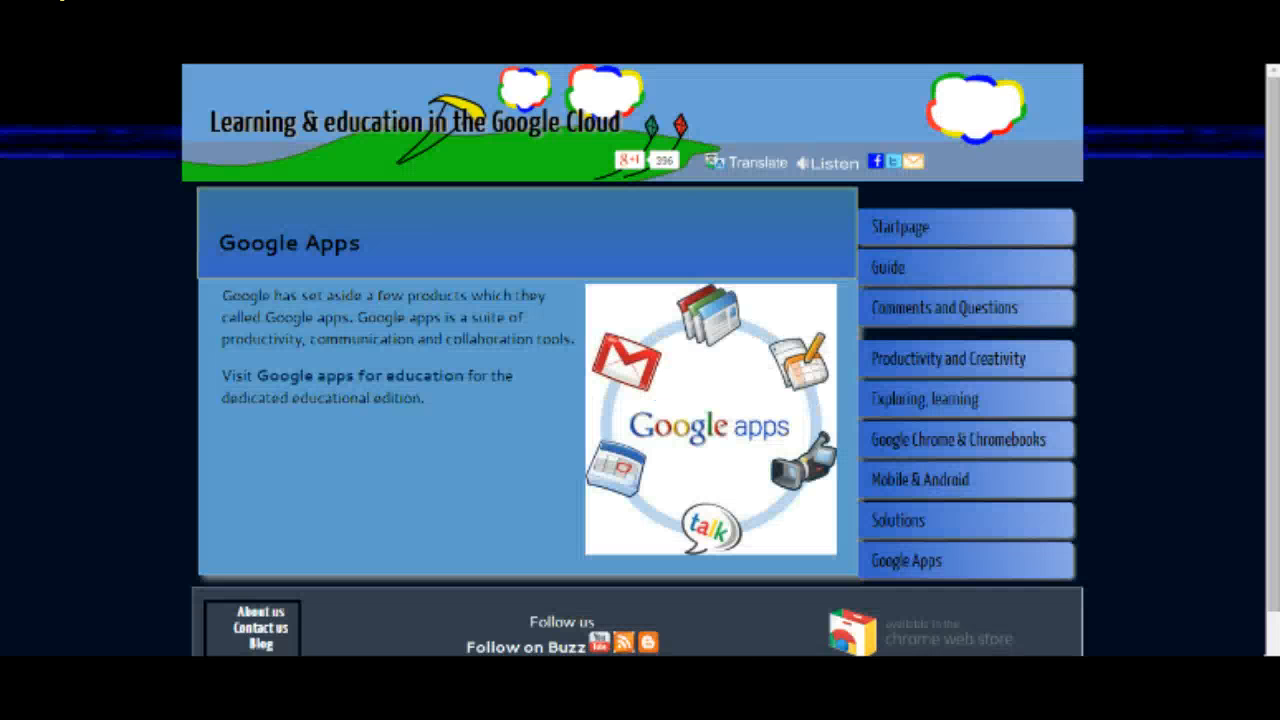
Copy the image URL of the Google apps picture on the web page.
right_click(692, 368)
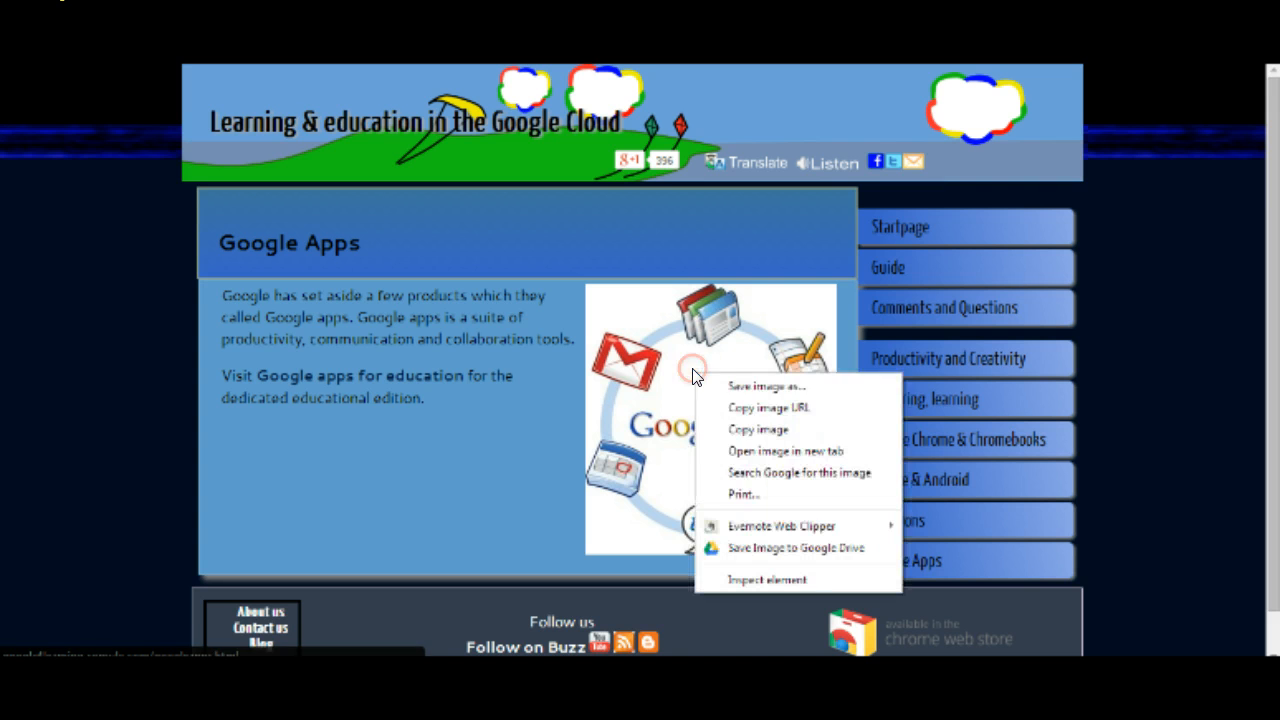
left_click(740, 405)
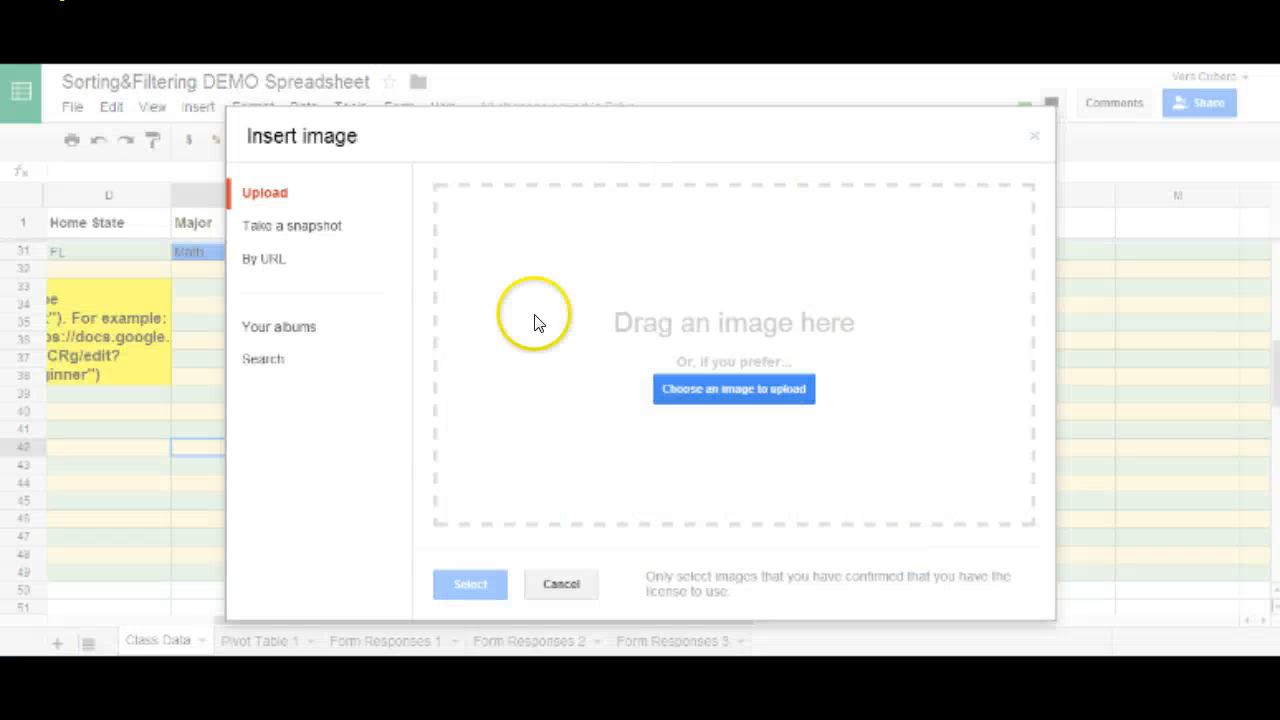
Insert the Google apps picture onto the sheet by its pasted image URL.
left_click(280, 258)
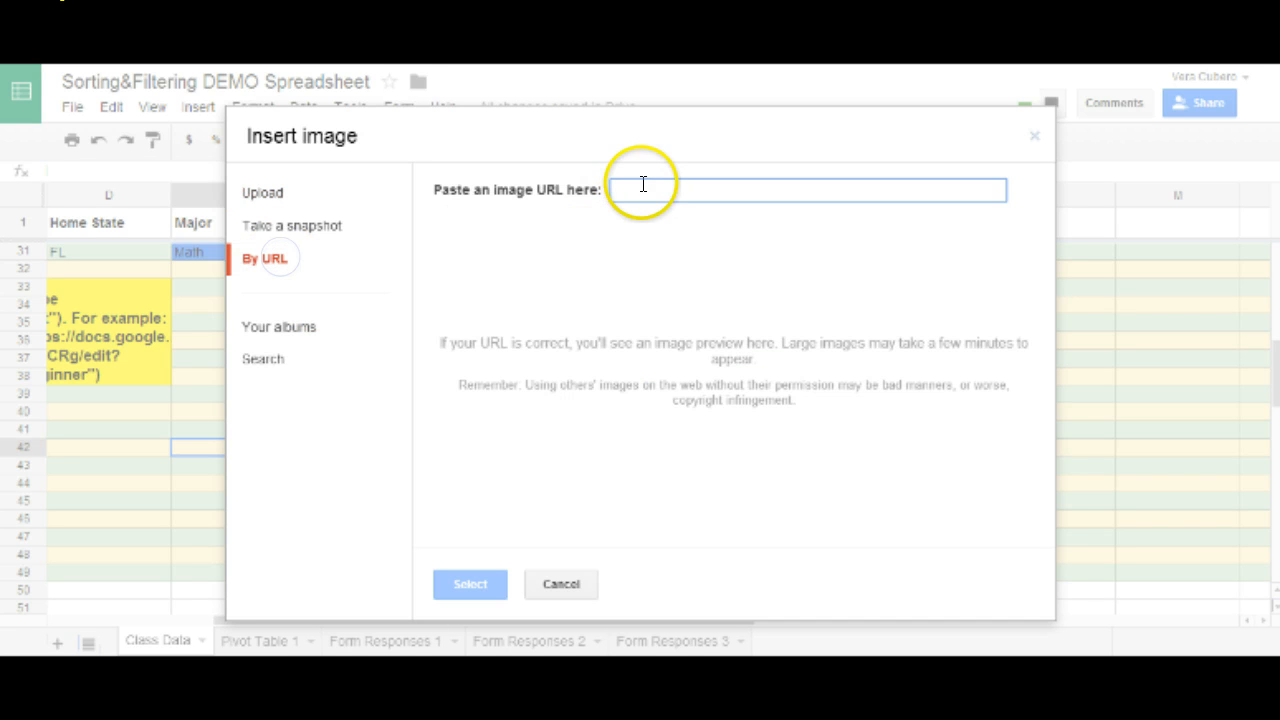
key("ctrl+v")
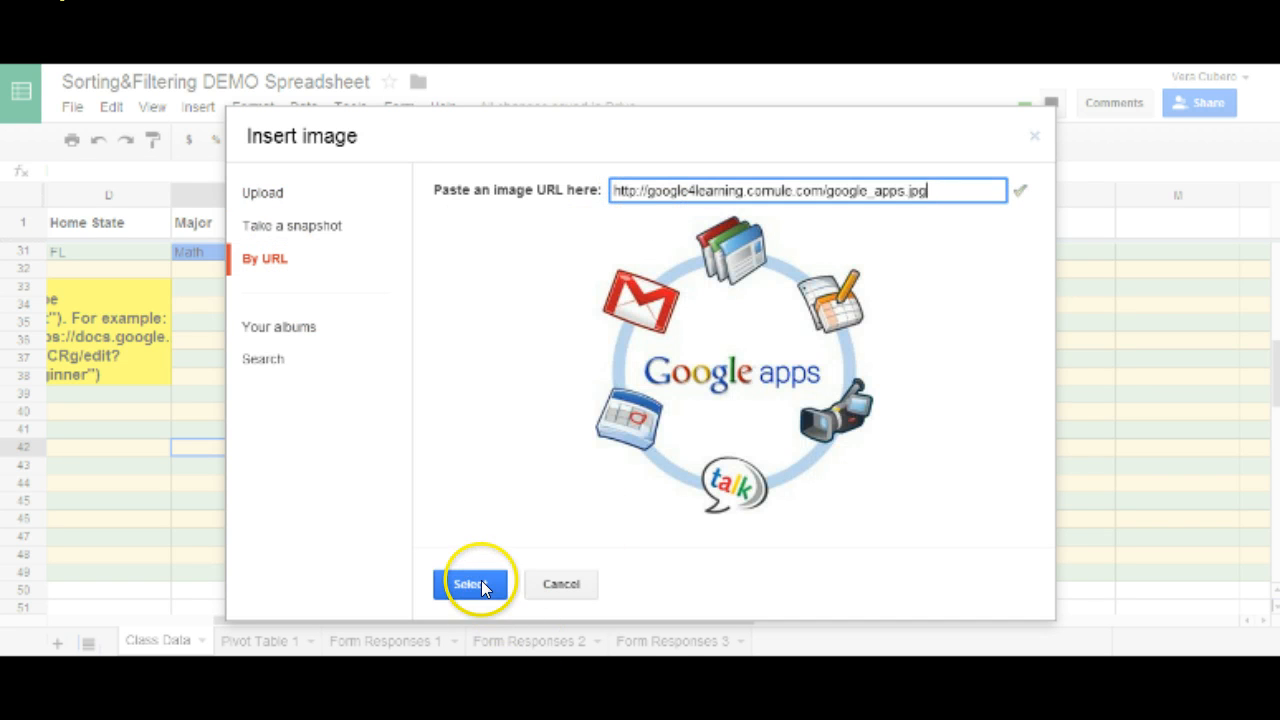
left_click(477, 583)
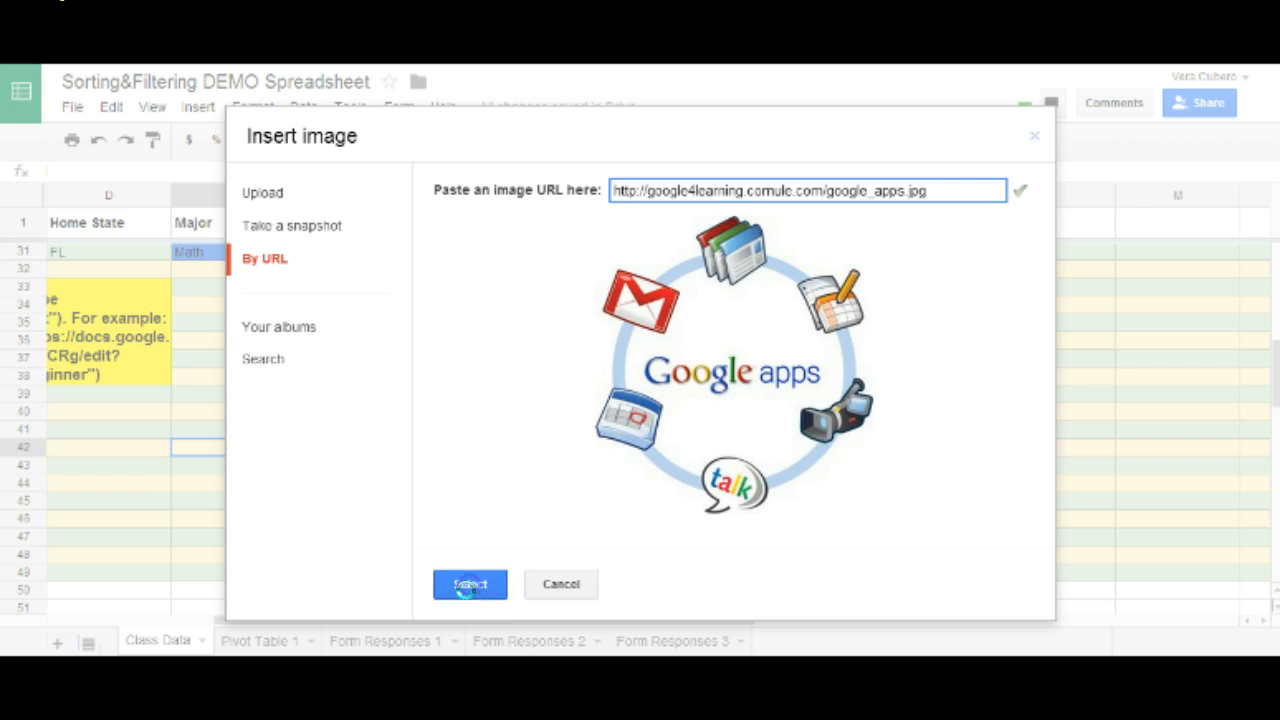
Delete the floating Google apps image from the Class Data sheet.
scroll(625, 475, "down", 2)
scroll(630, 480, "down", 1)
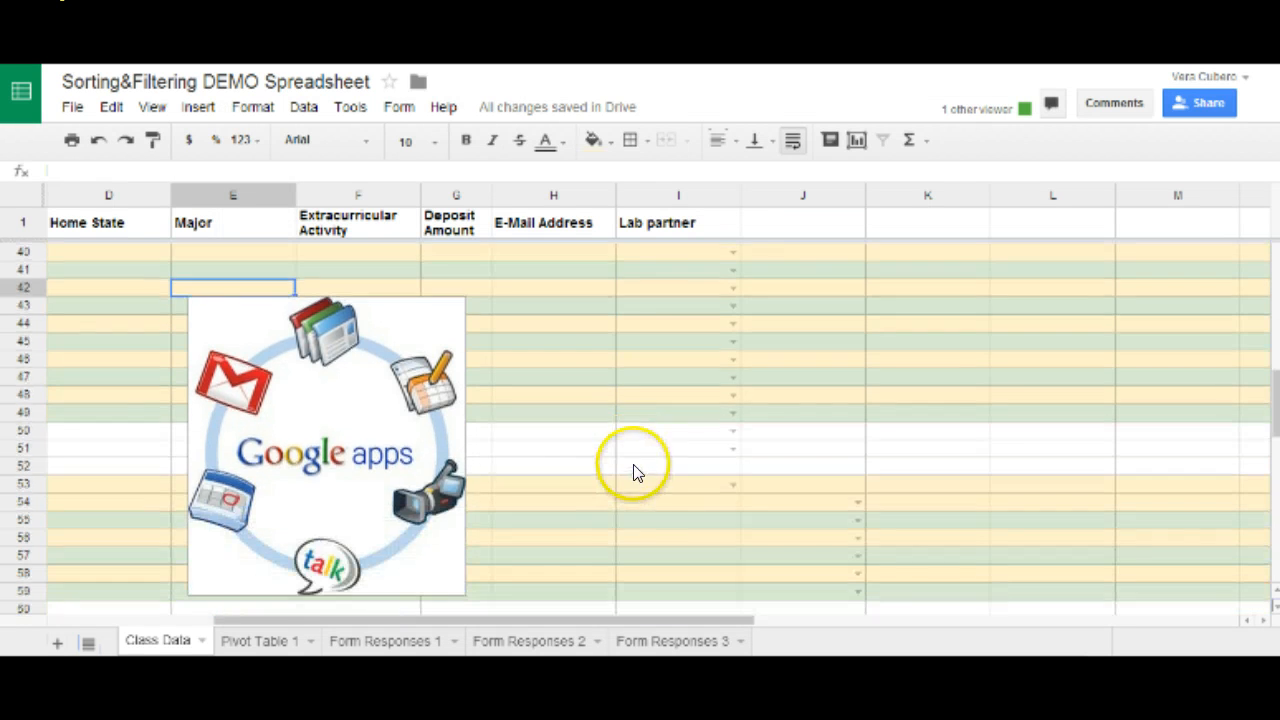
left_click(380, 412)
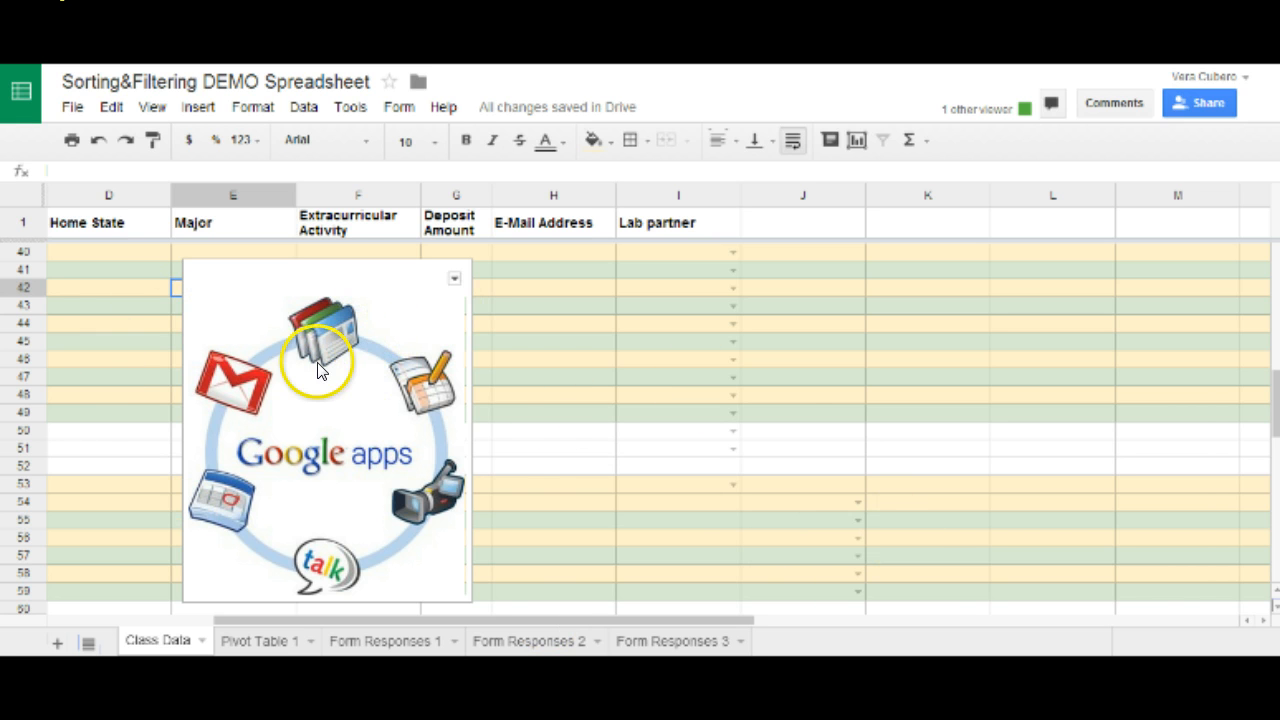
left_click(455, 279)
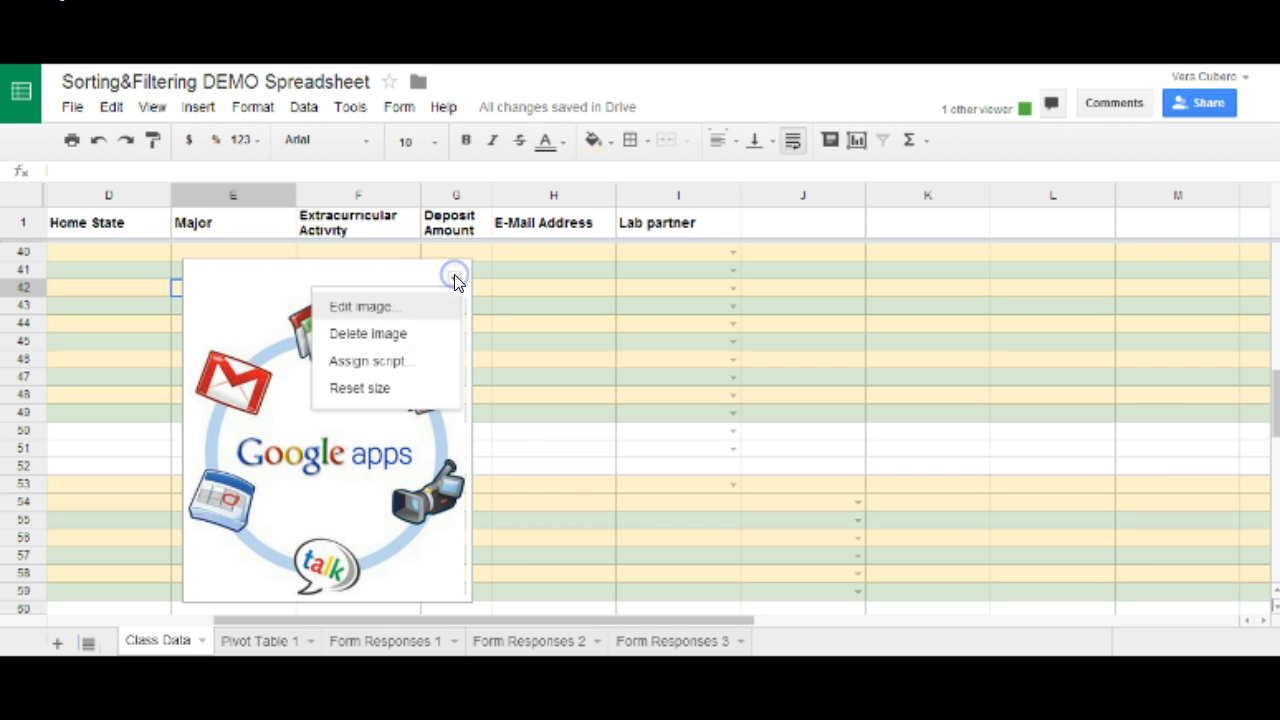
left_click(390, 340)
scroll(497, 362, "up", 2)
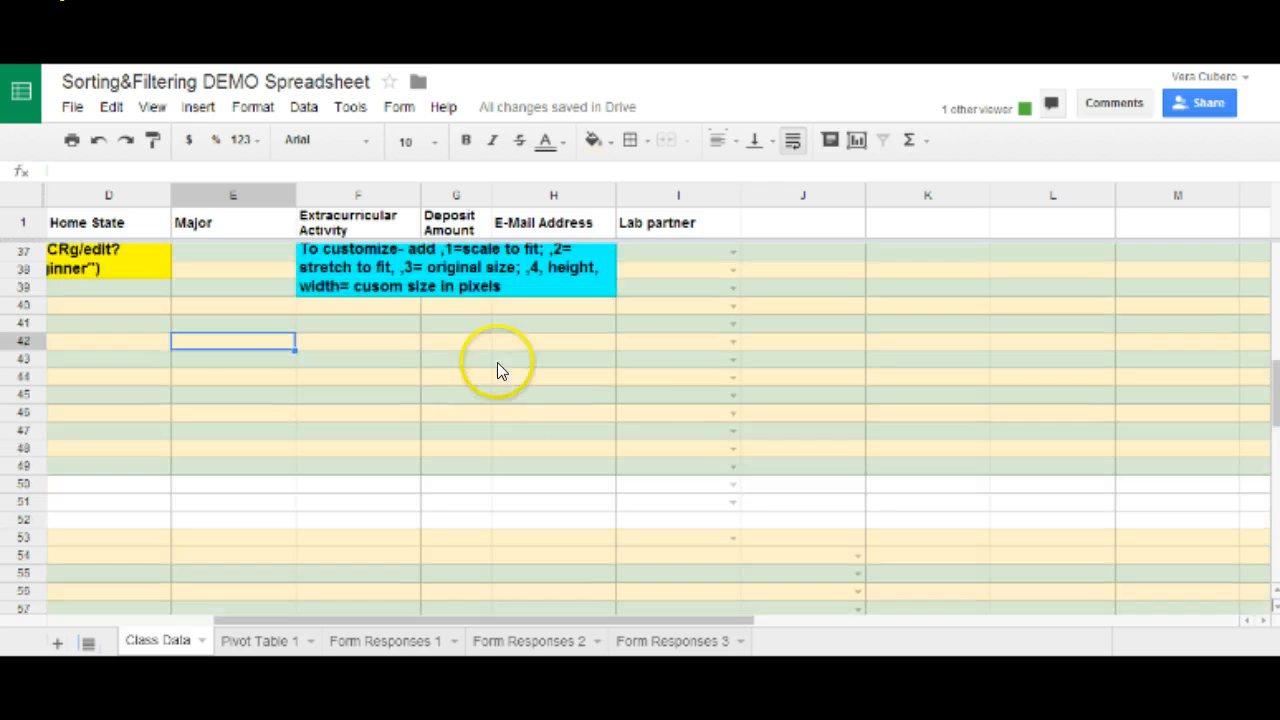
scroll(468, 401, "up", 1)
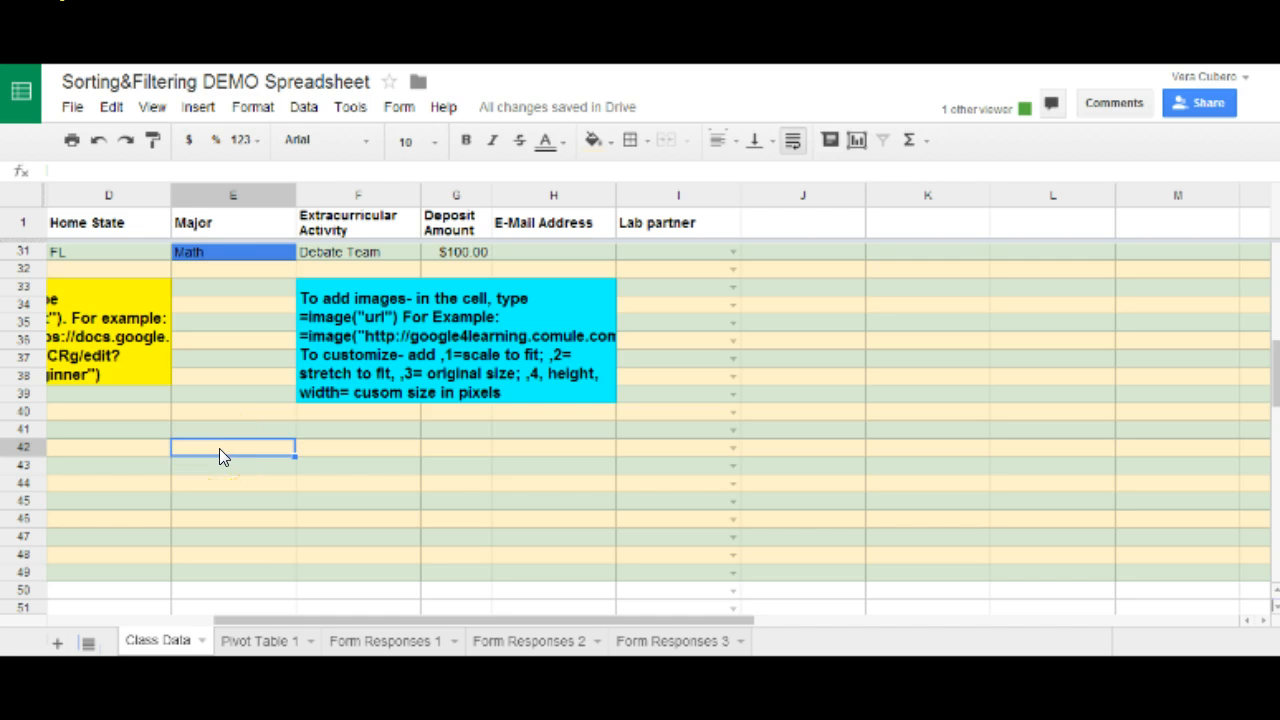
type("=")
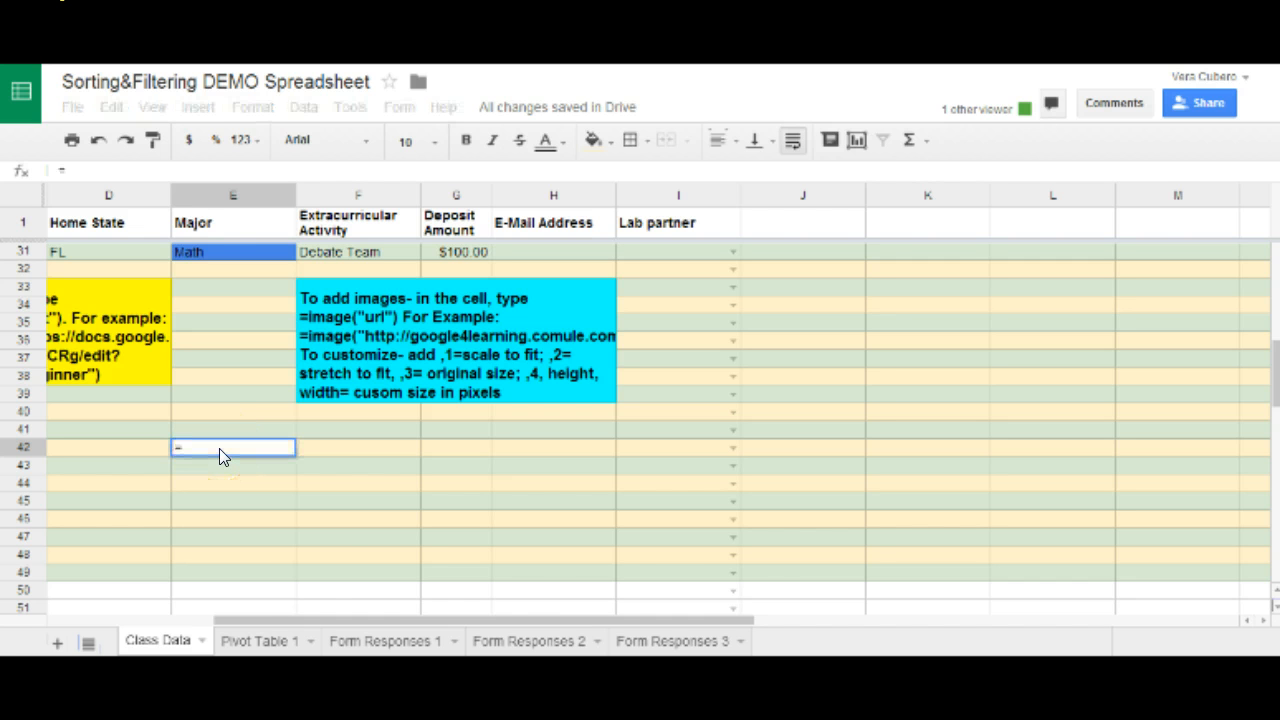
type("image")
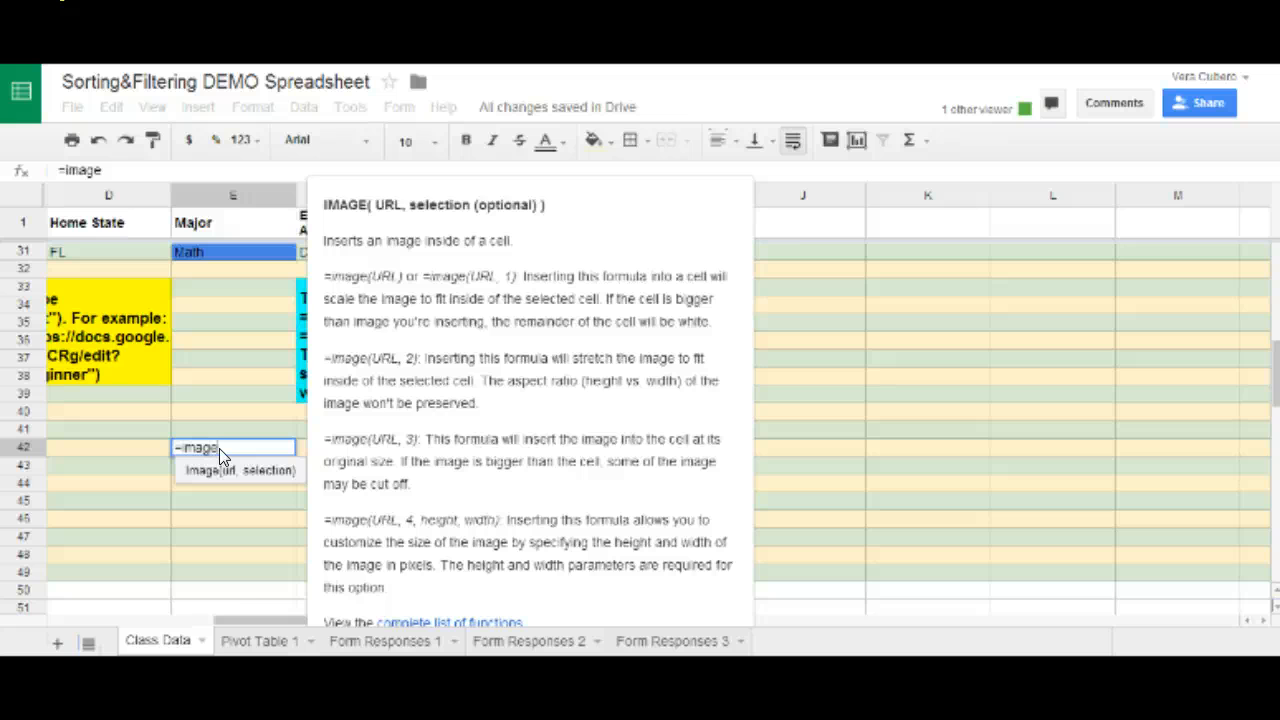
type("(")
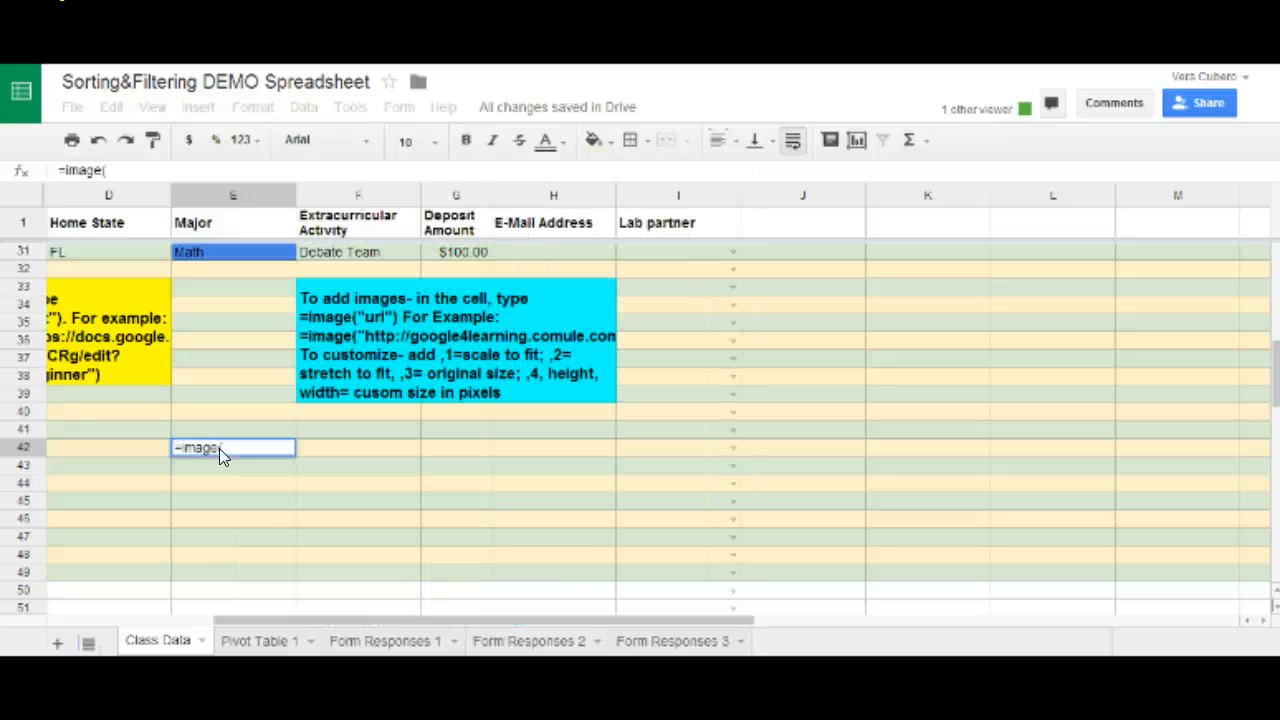
type("\"")
key("ctrl+v")
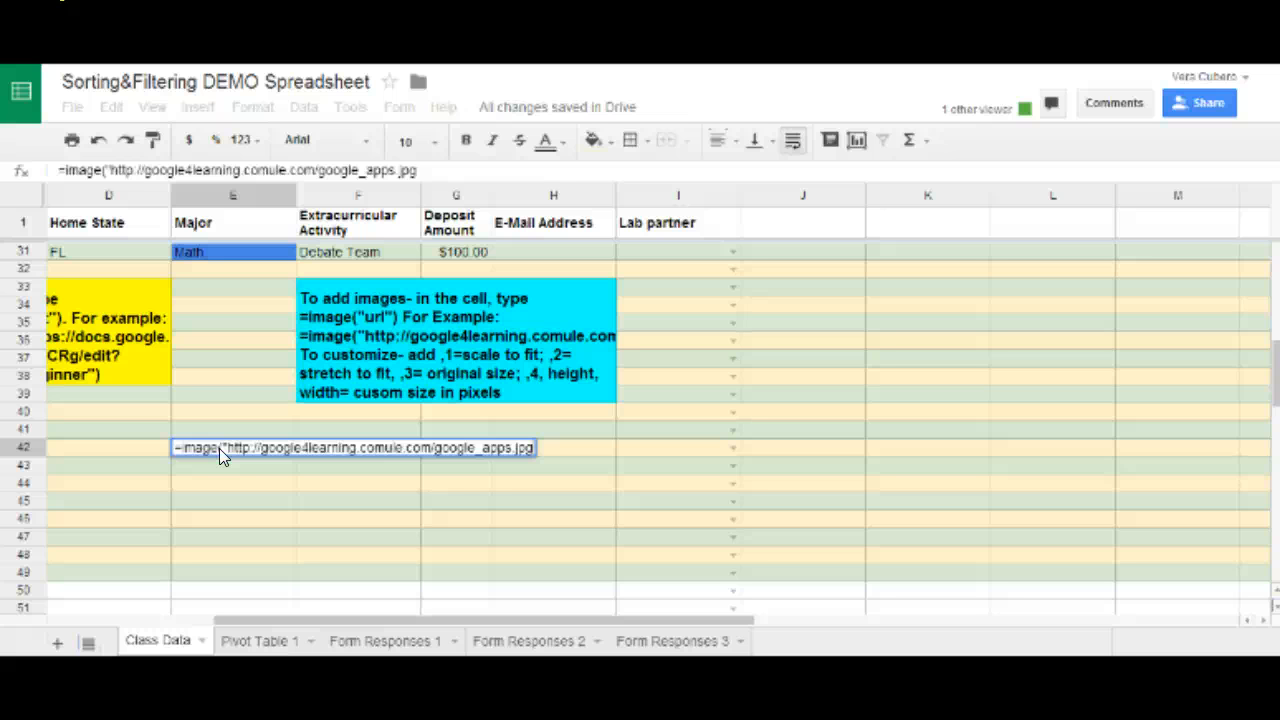
type("\")")
key("Return")
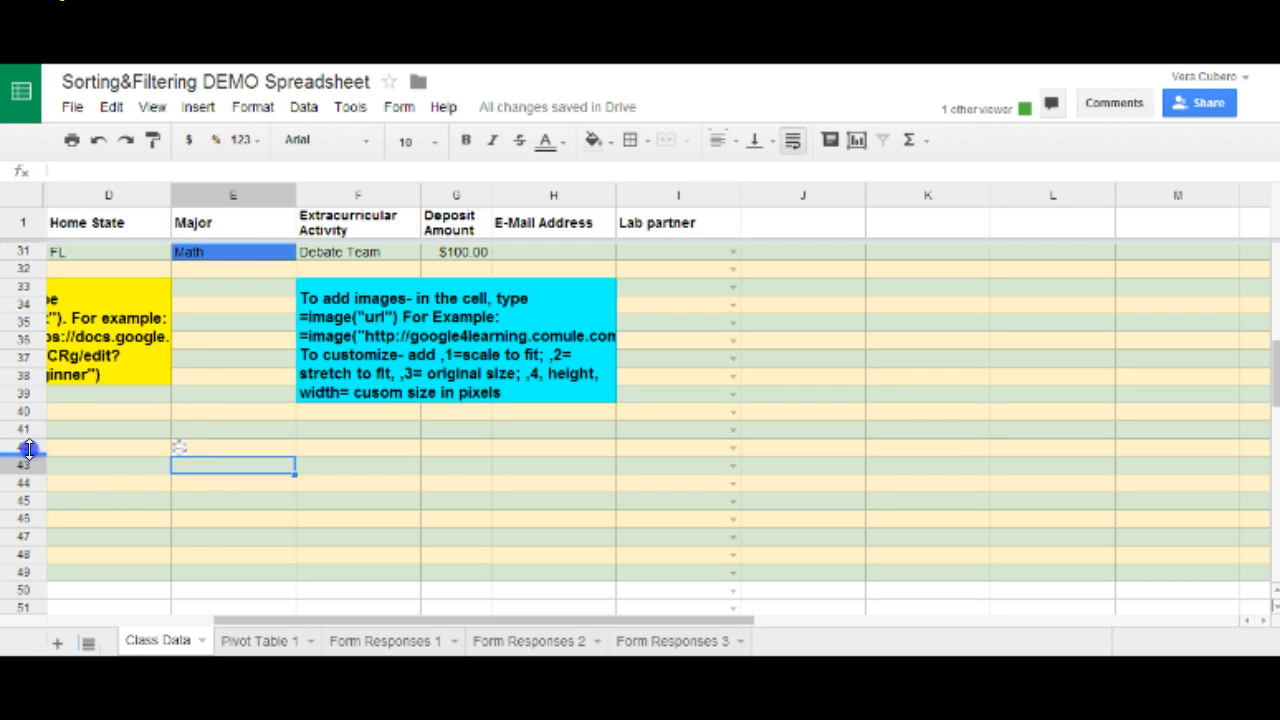
Drag row 42 taller and back to normal height, then select F42.
left_click_drag(29, 450, 29, 468)
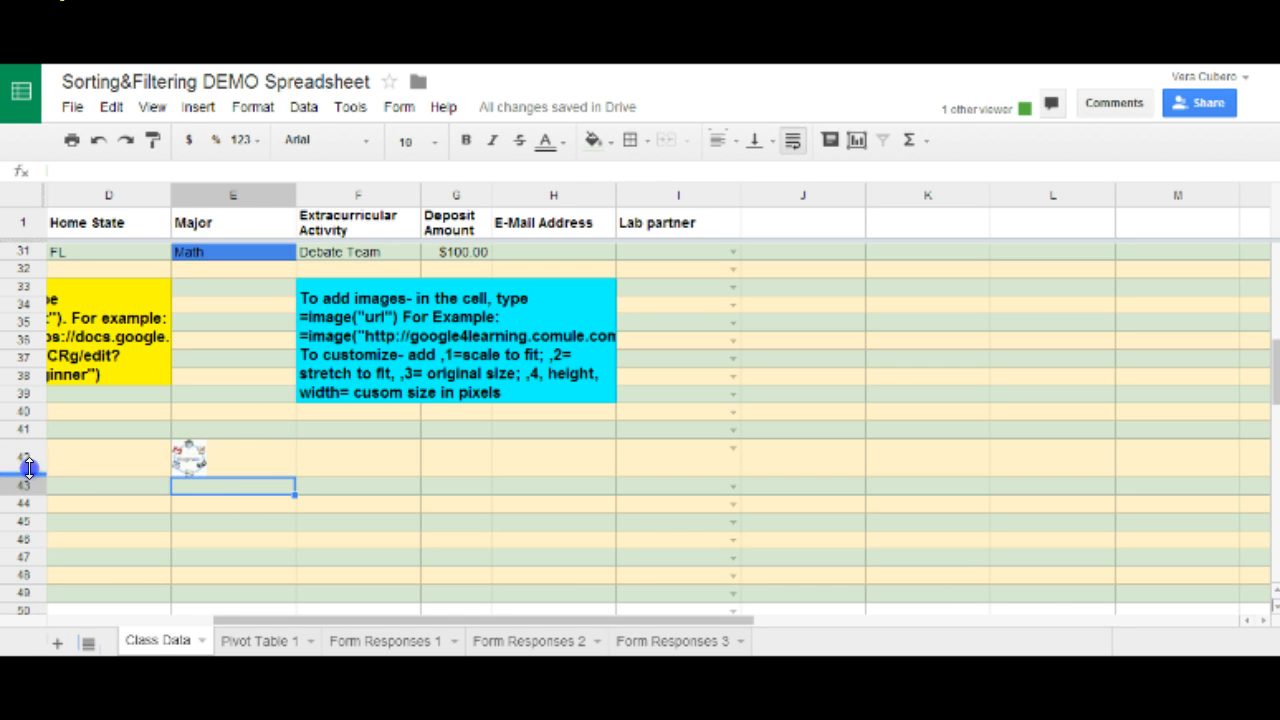
left_click_drag(29, 468, 29, 456)
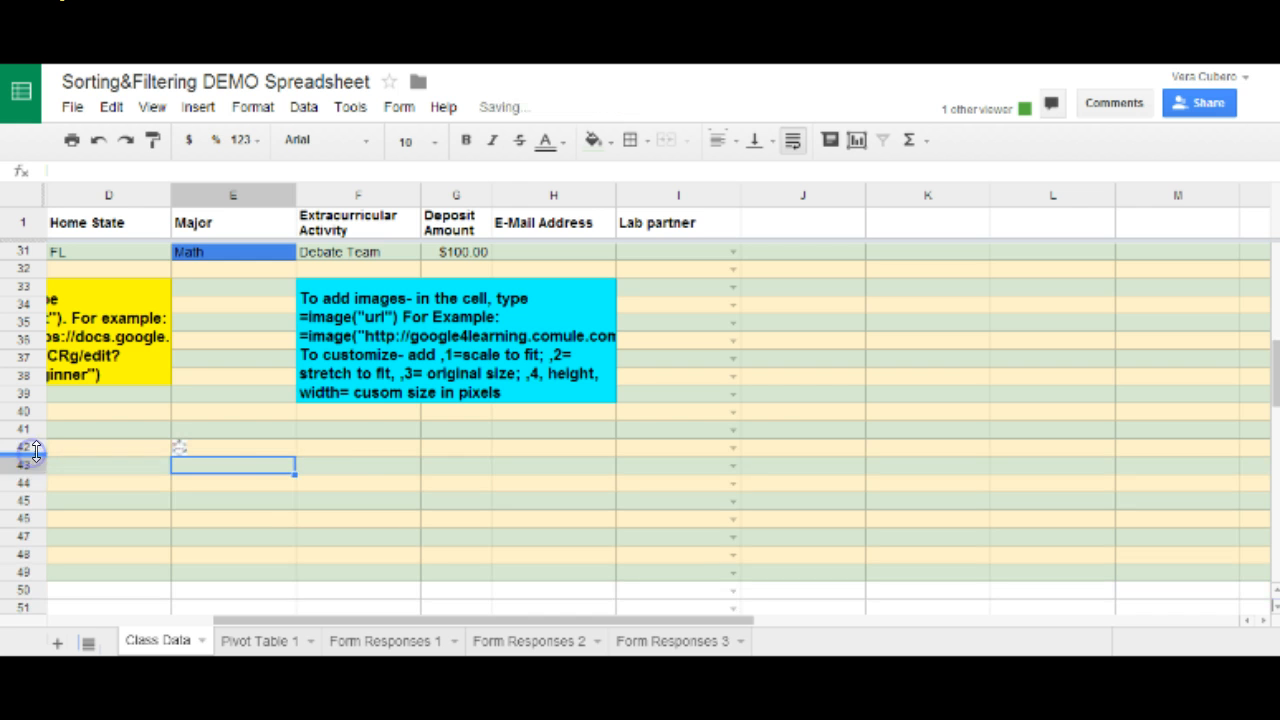
left_click(305, 441)
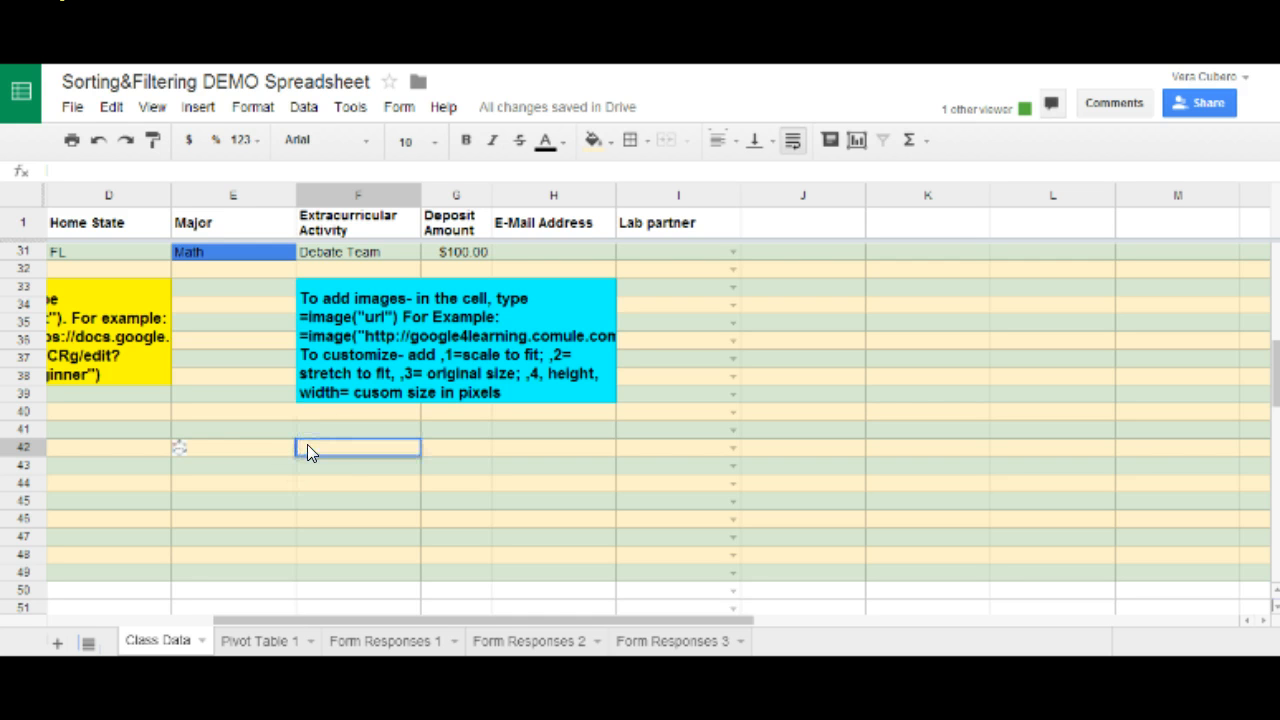
type("=image(")
type("\"")
key("ctrl+v")
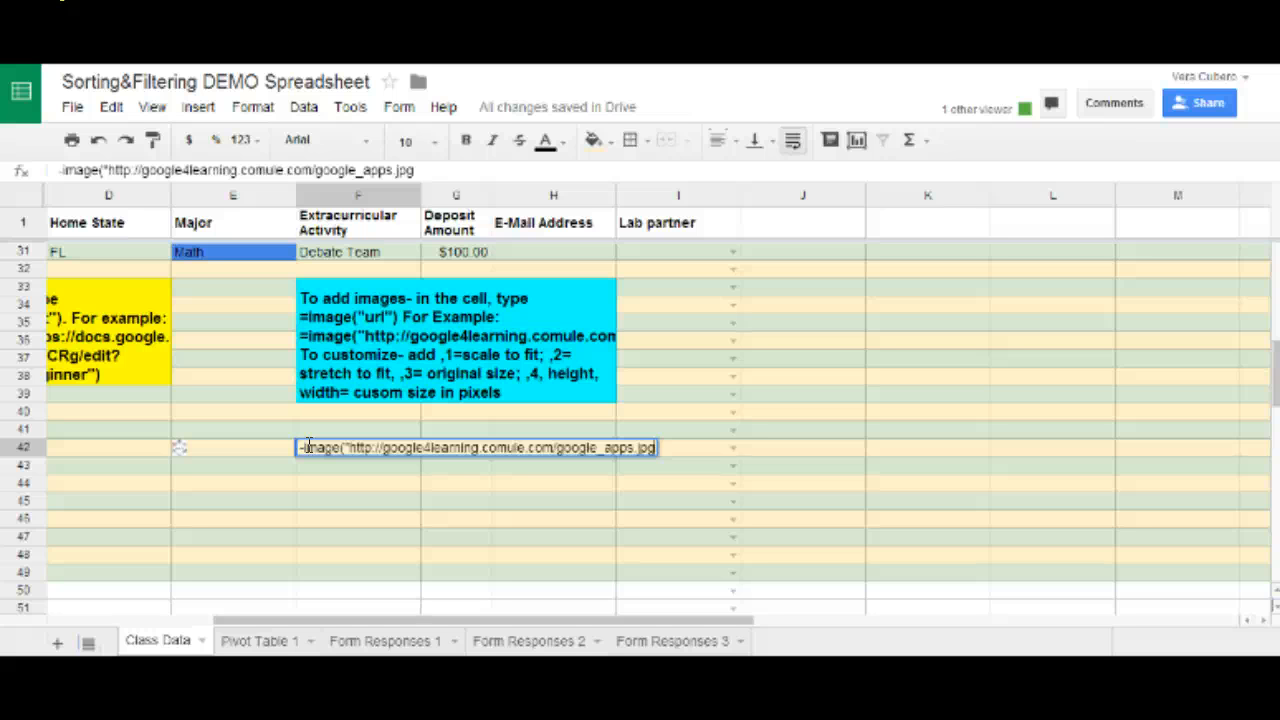
type("\",2)")
key("Return")
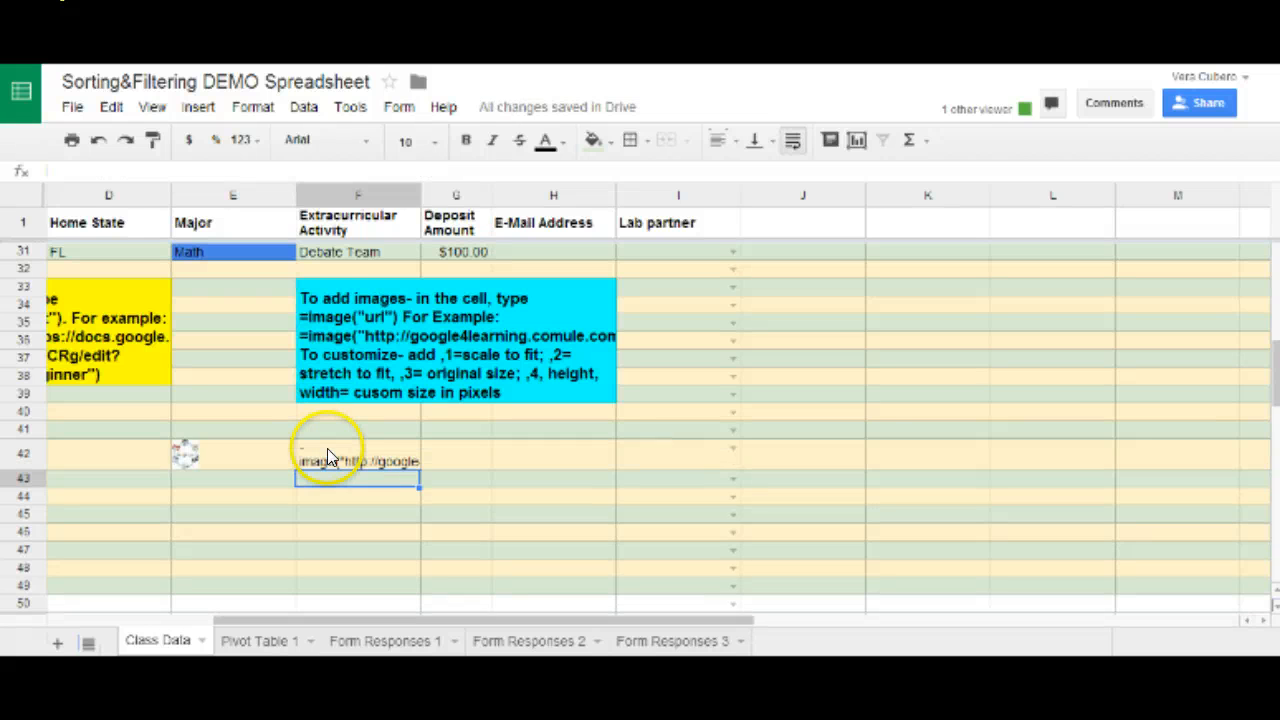
Fix the F42 formula's leading = sign, then enlarge row 42 and widen column F.
left_click(330, 448)
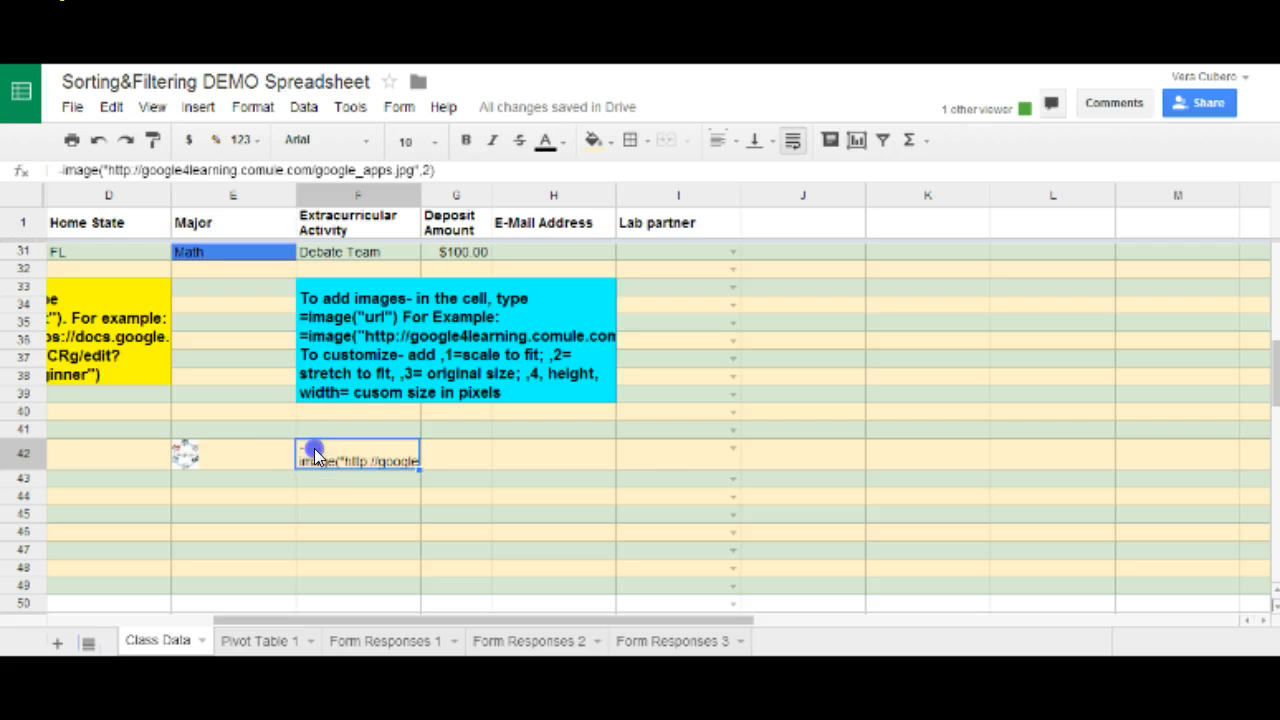
double_click(321, 447)
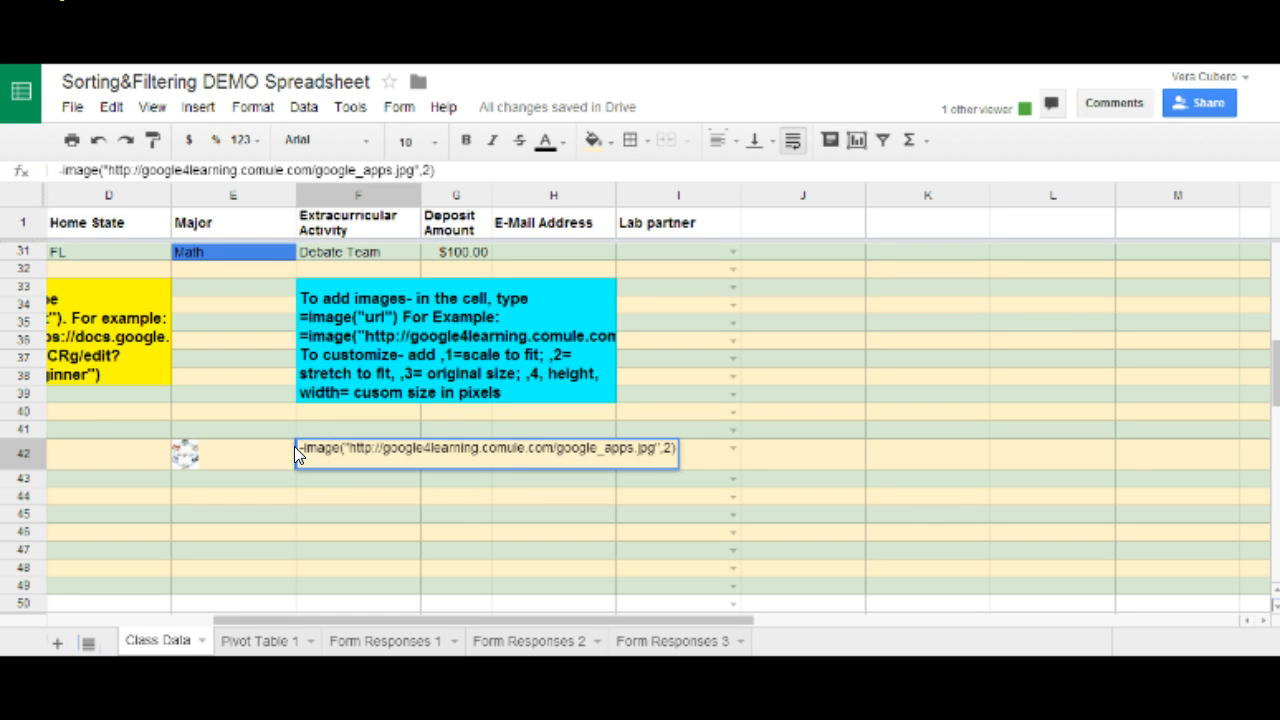
key("BackSpace")
type("=")
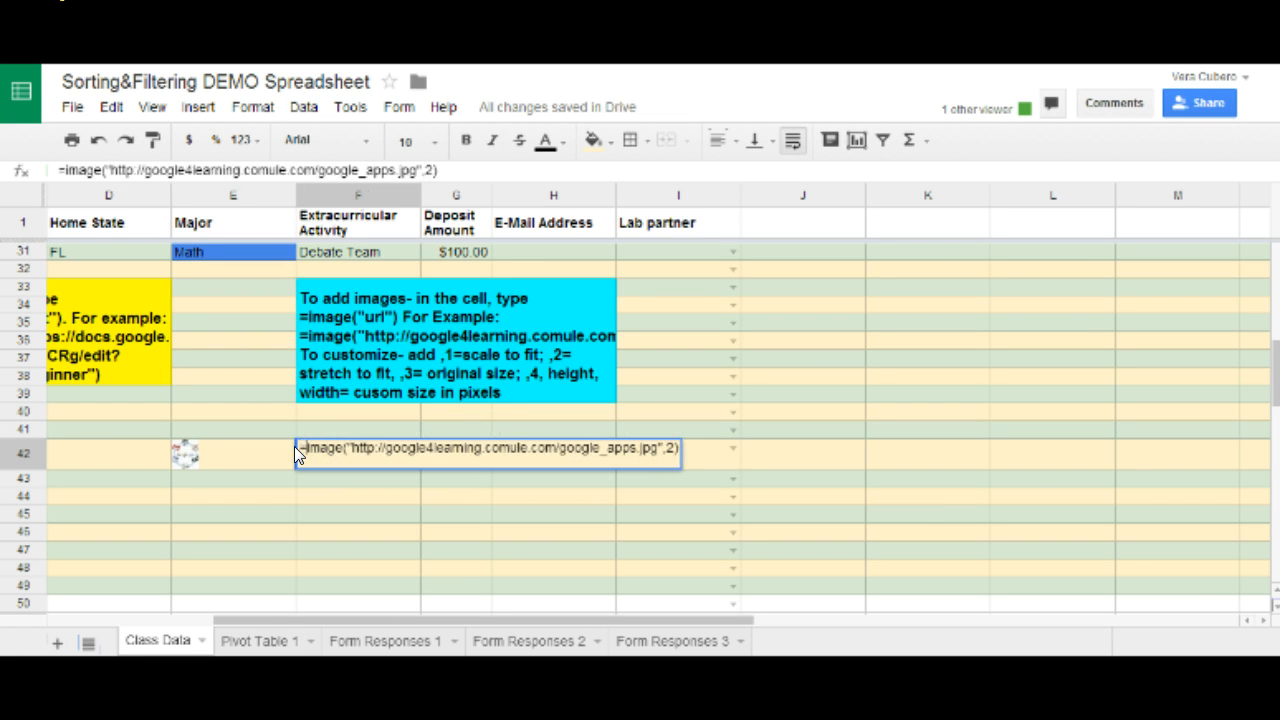
key("Return")
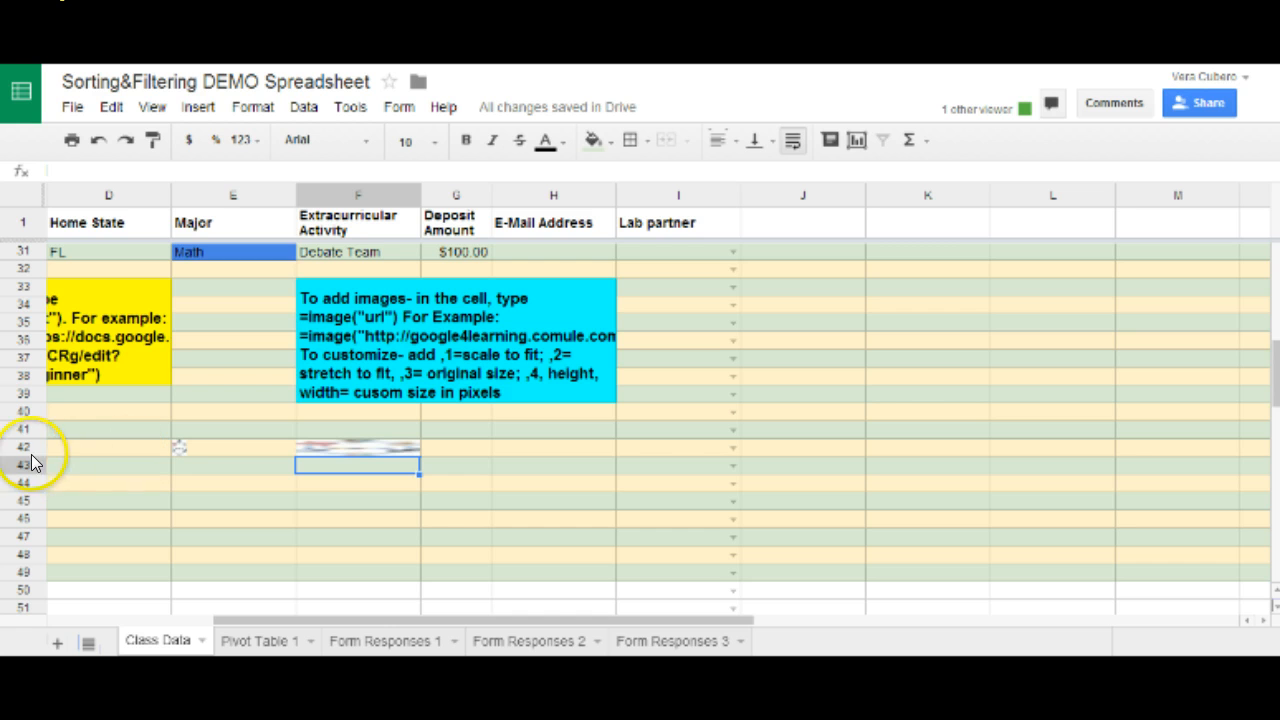
left_click_drag(26, 449, 26, 500)
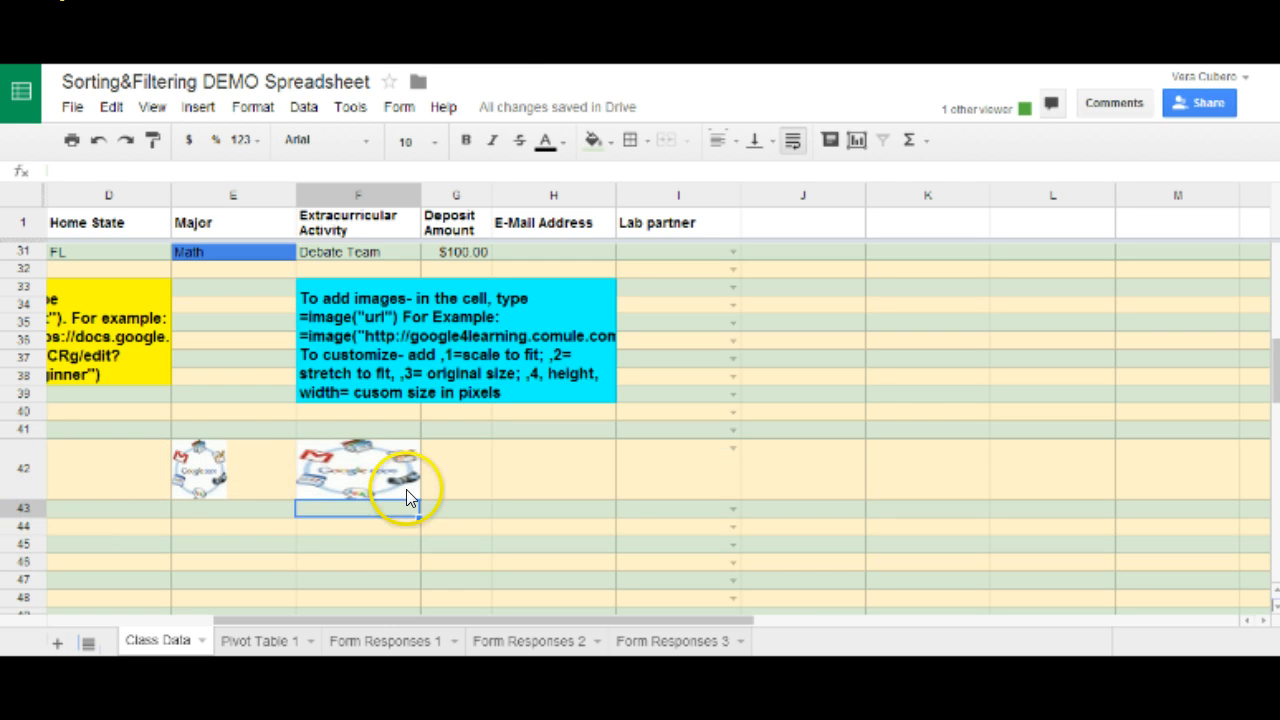
left_click_drag(425, 196, 476, 194)
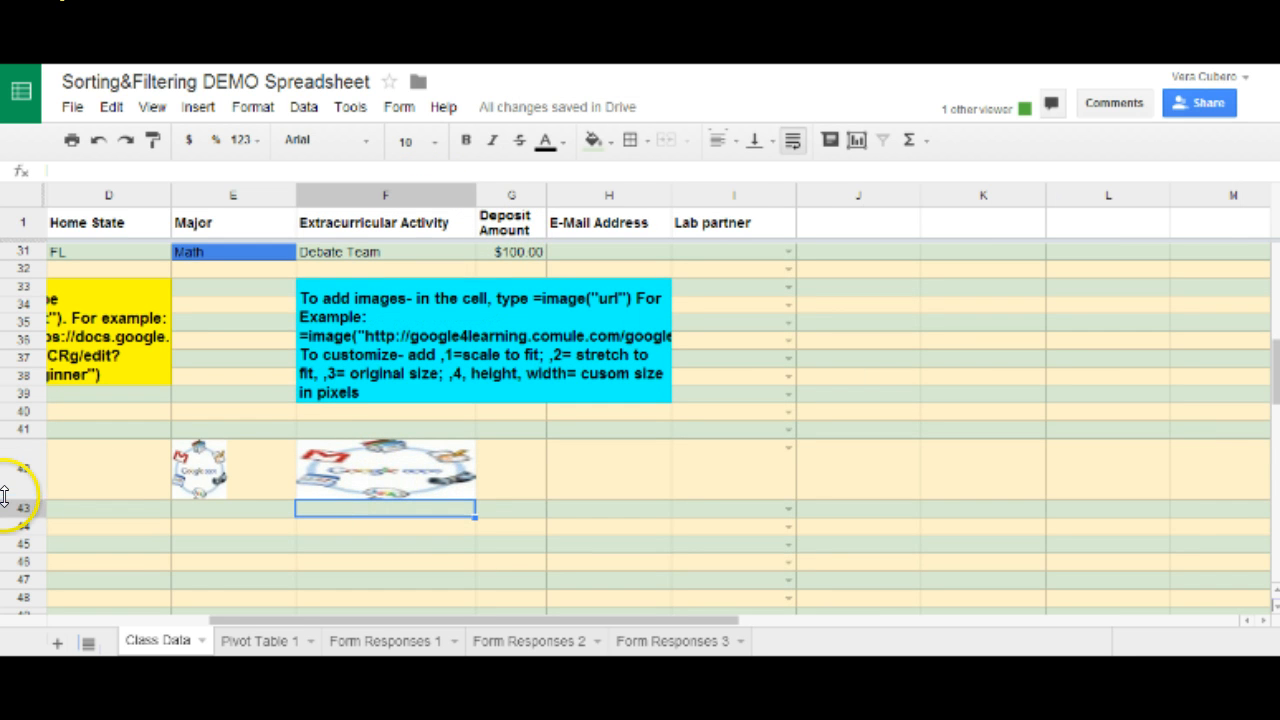
Drag row 42 much taller and narrow column F slightly.
left_click_drag(11, 506, 11, 560)
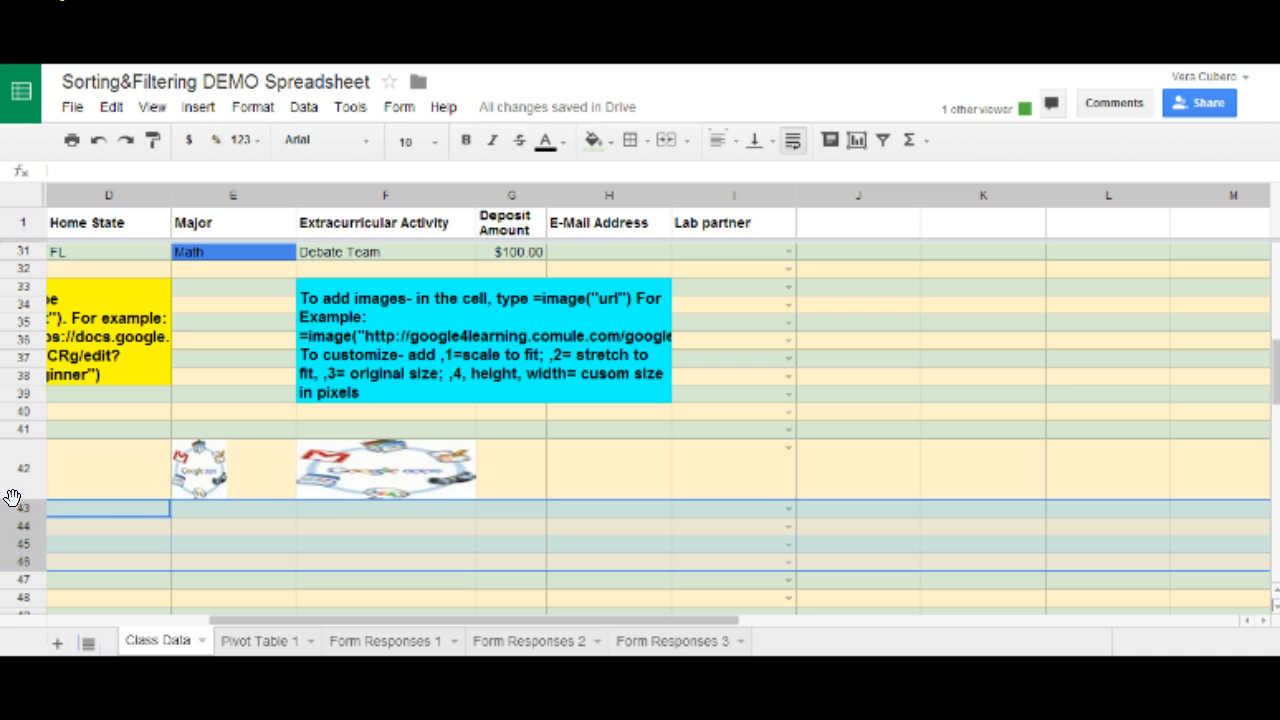
left_click_drag(17, 490, 15, 533)
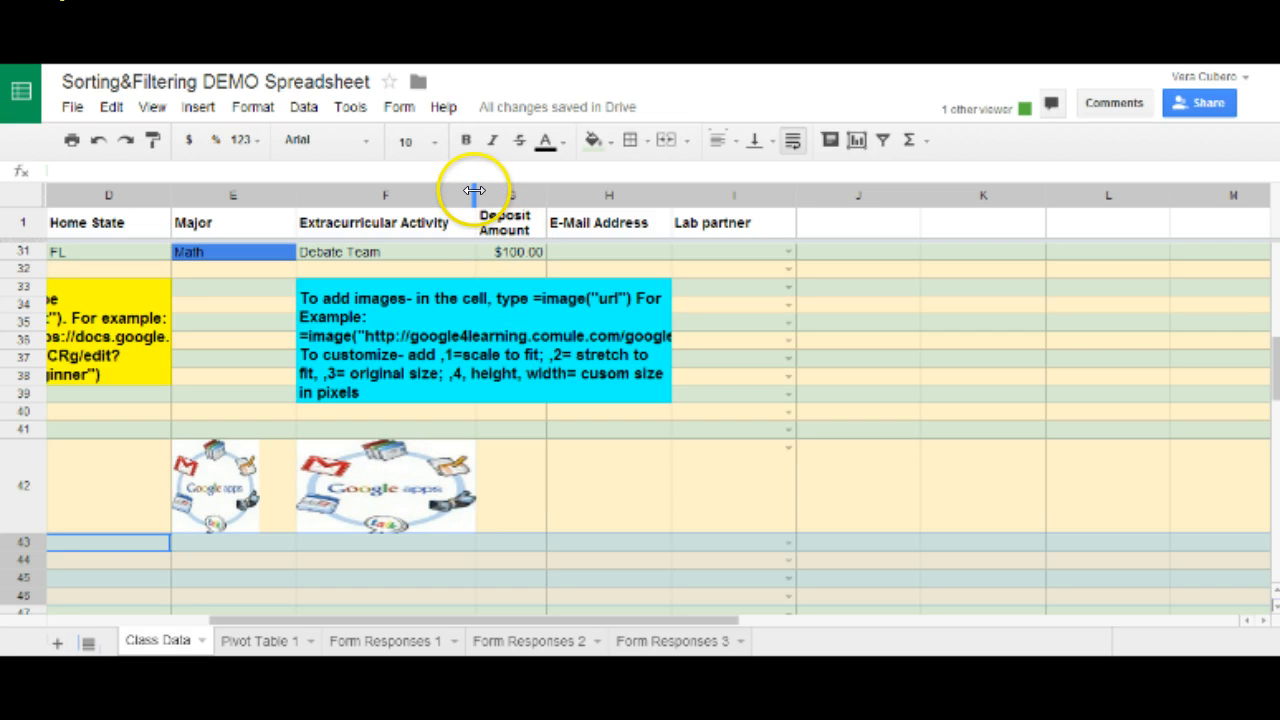
left_click_drag(475, 196, 453, 195)
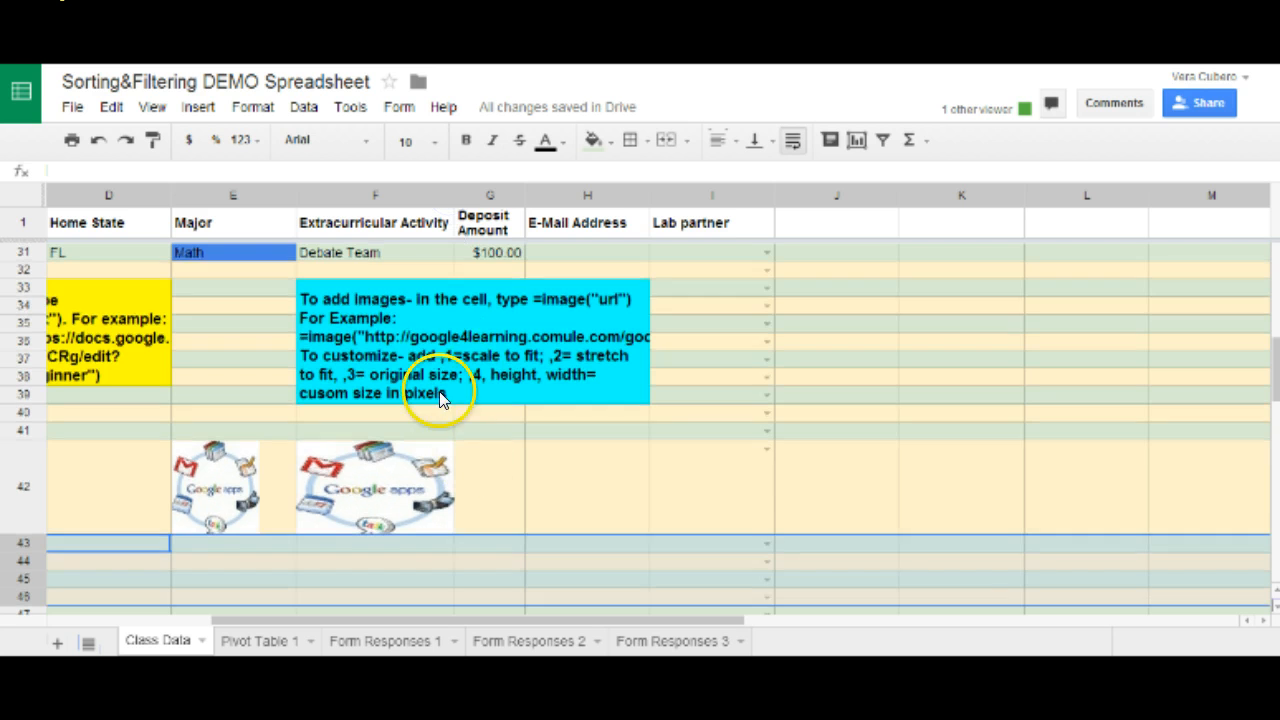
left_click(487, 469)
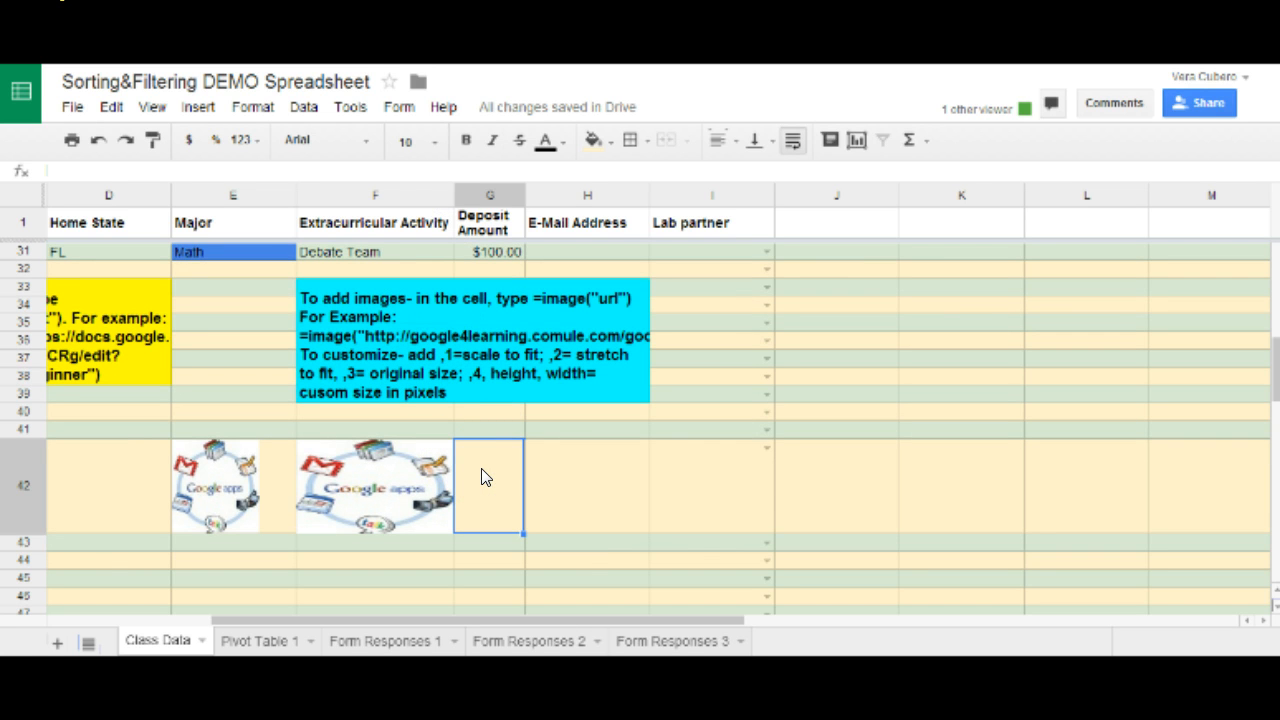
type("=im")
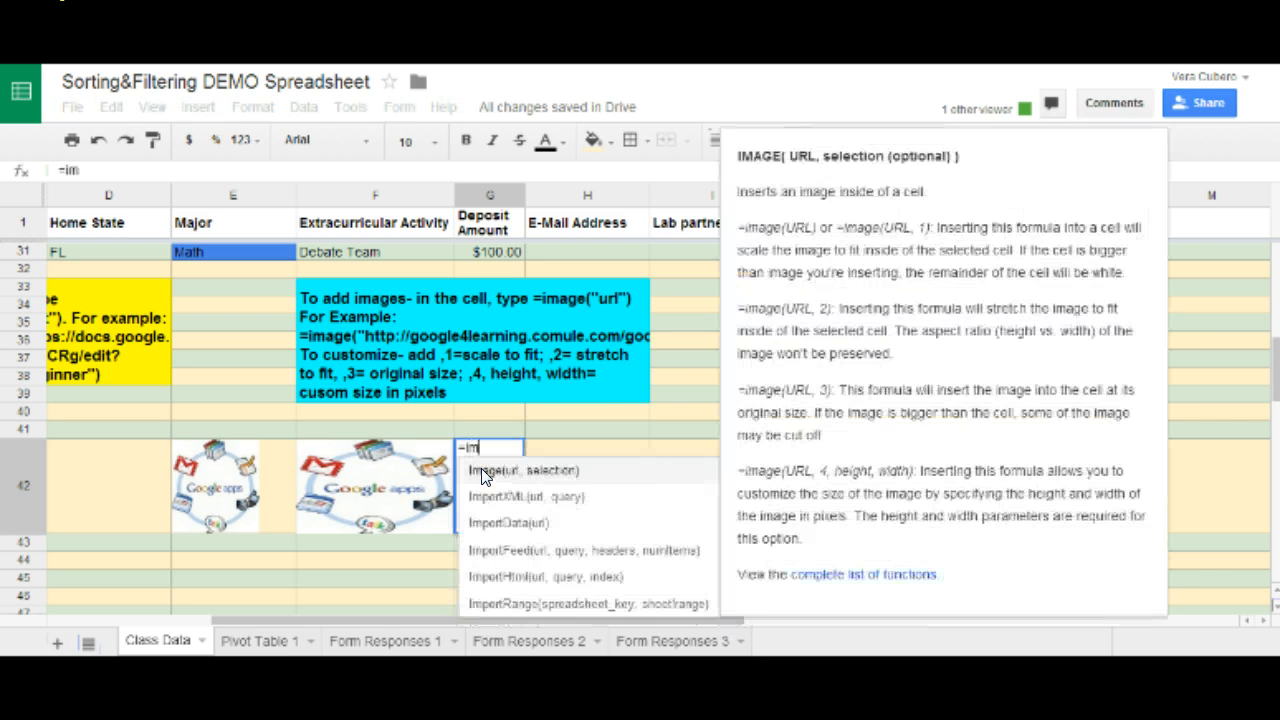
type("age(")
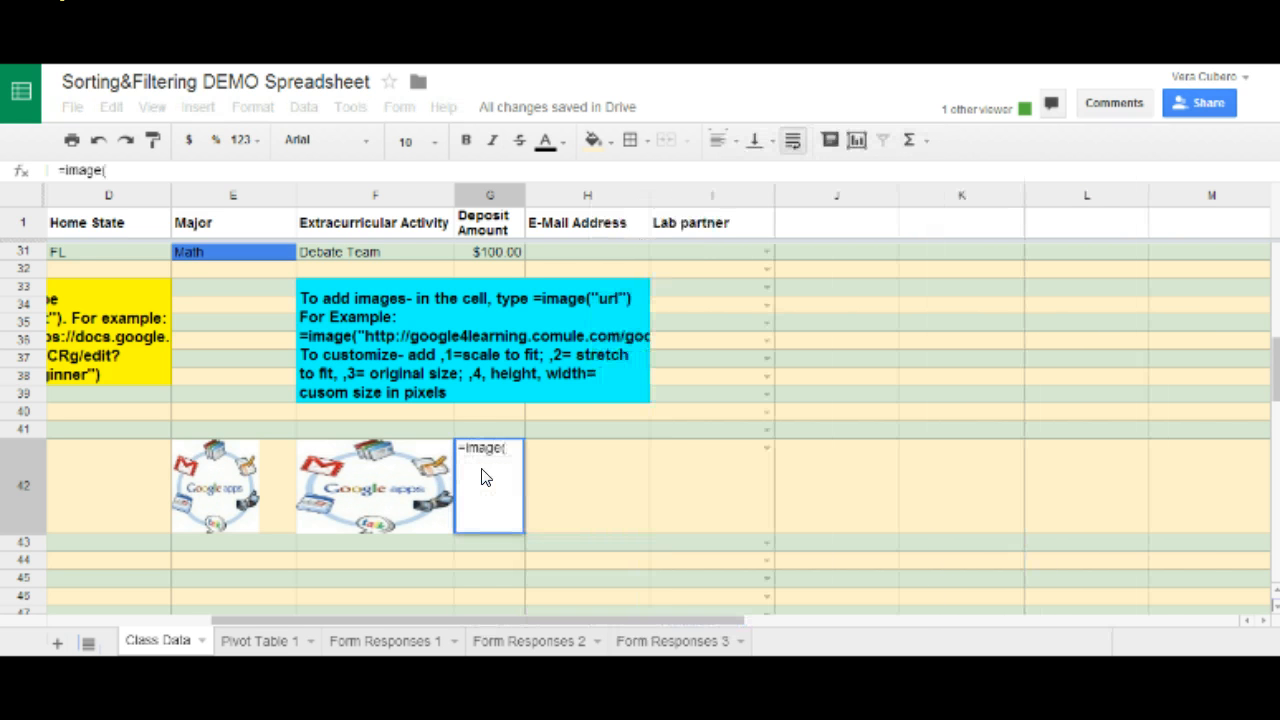
type("\"")
type("http://google4learning.comule.com/google_apps.jpg")
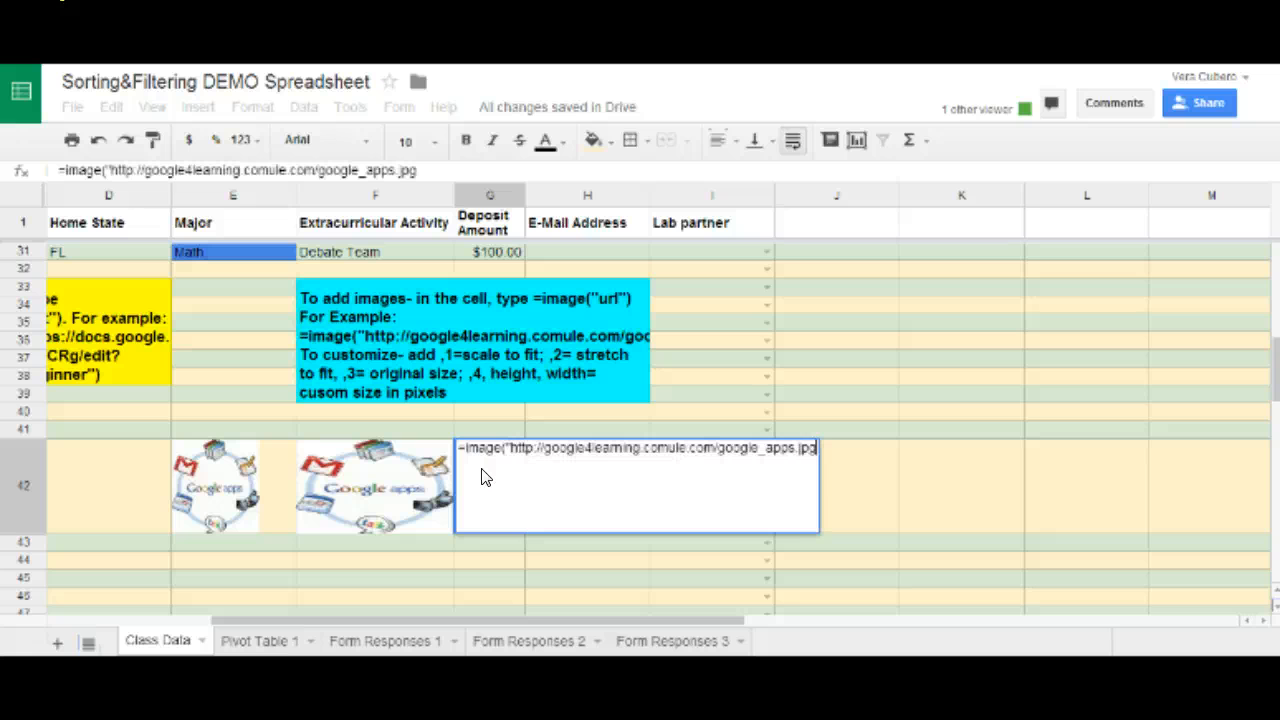
type("\"")
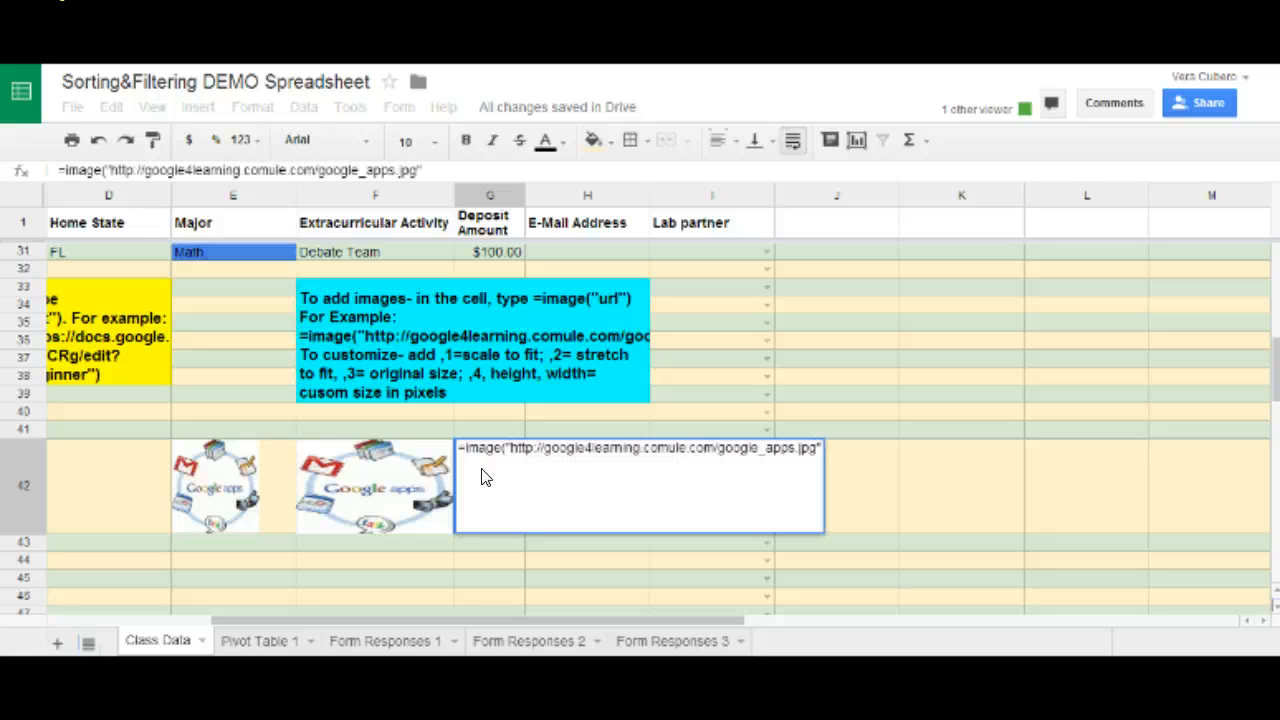
type(",3")
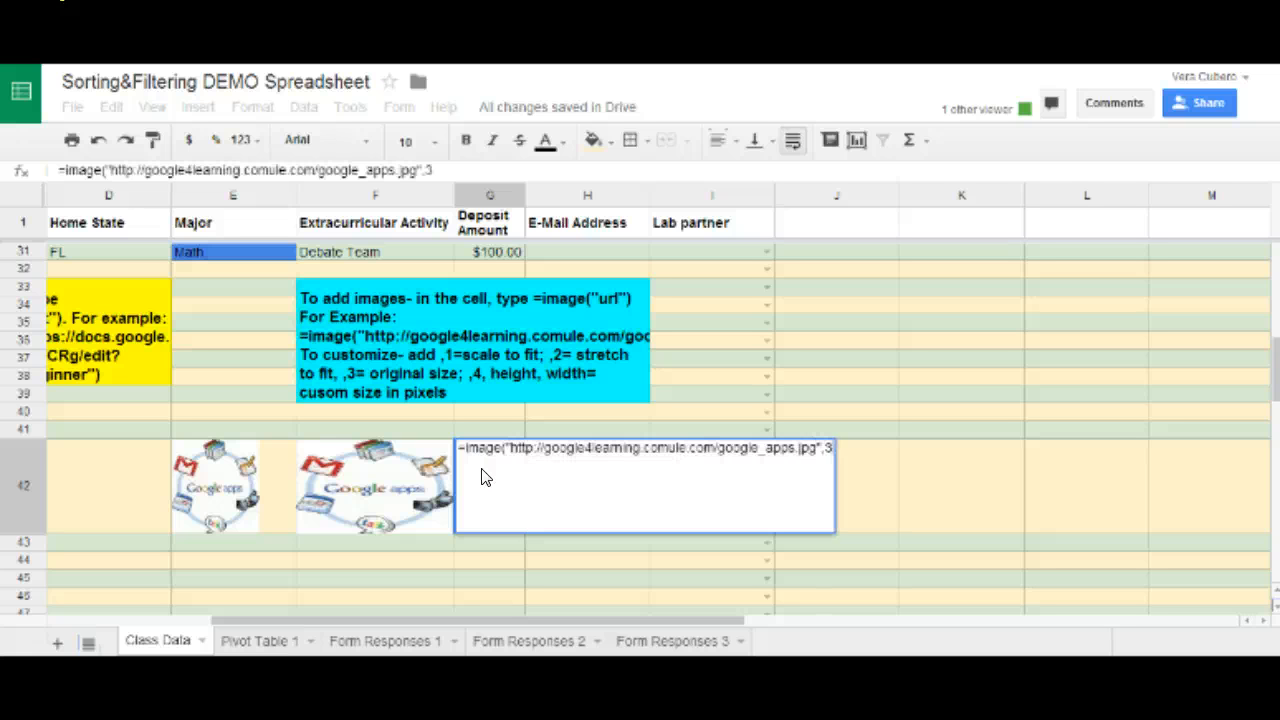
type(")")
key("Return")
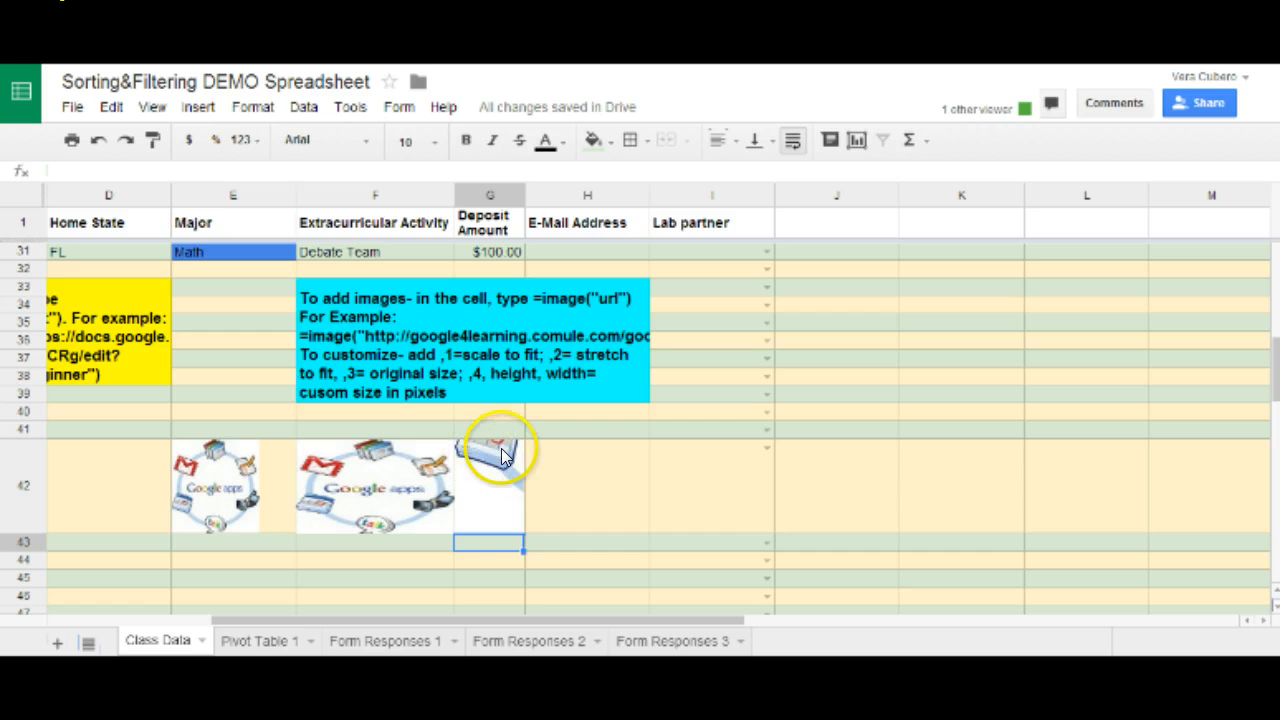
left_click(479, 476)
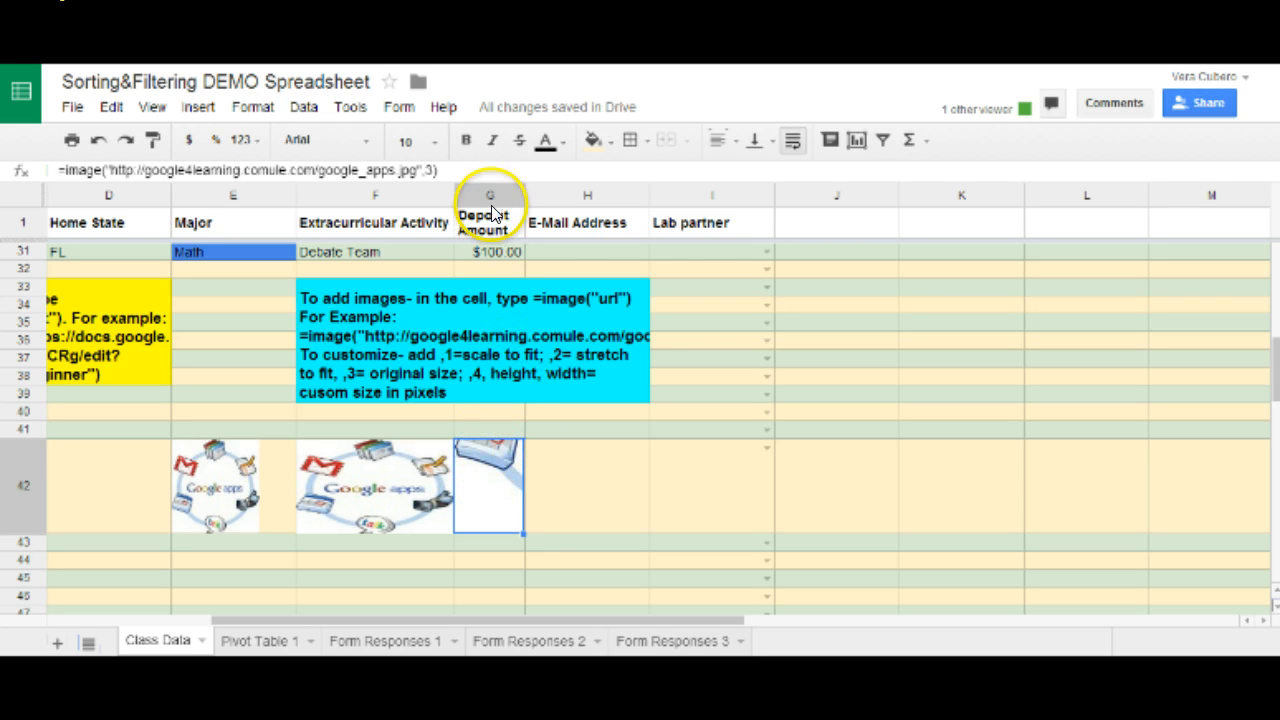
Widen column G and stretch row 42 taller so the E42–G42 images show larger.
left_click_drag(519, 197, 749, 218)
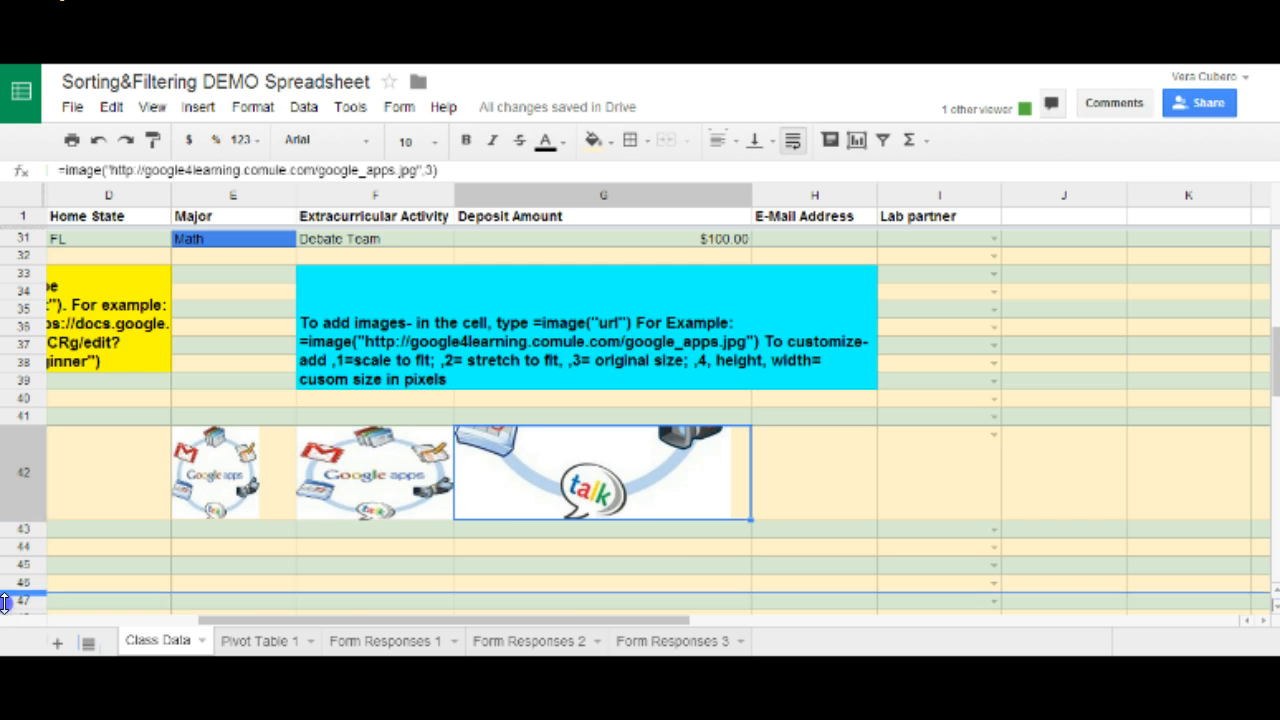
left_click_drag(8, 618, 10, 620)
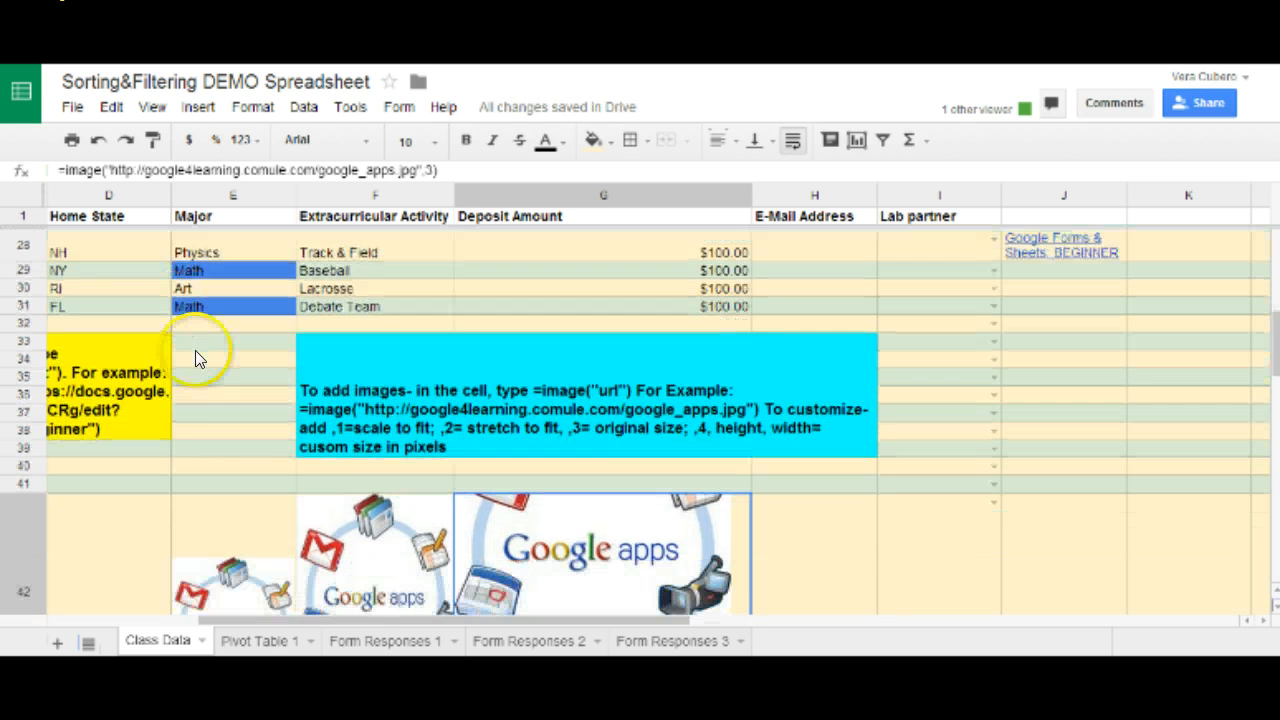
scroll(183, 353, "down", 1)
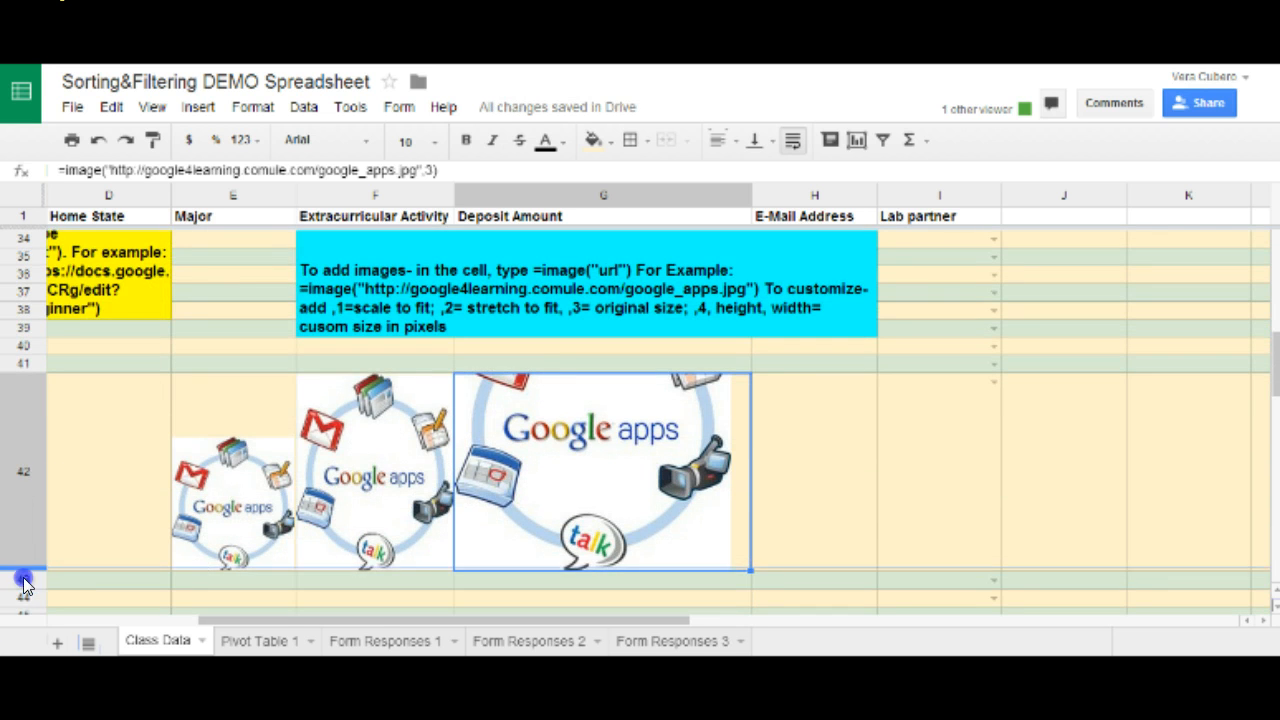
left_click_drag(23, 591, 23, 597)
scroll(100, 357, "down", 2)
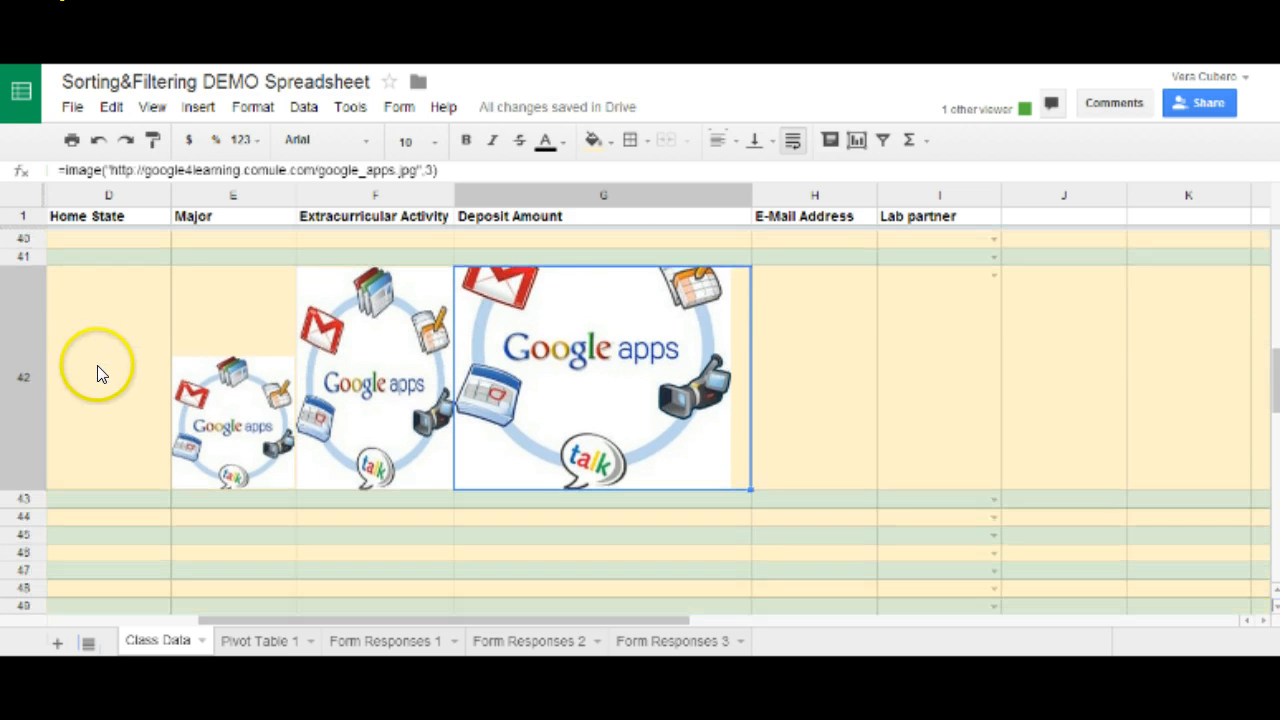
left_click_drag(12, 490, 10, 533)
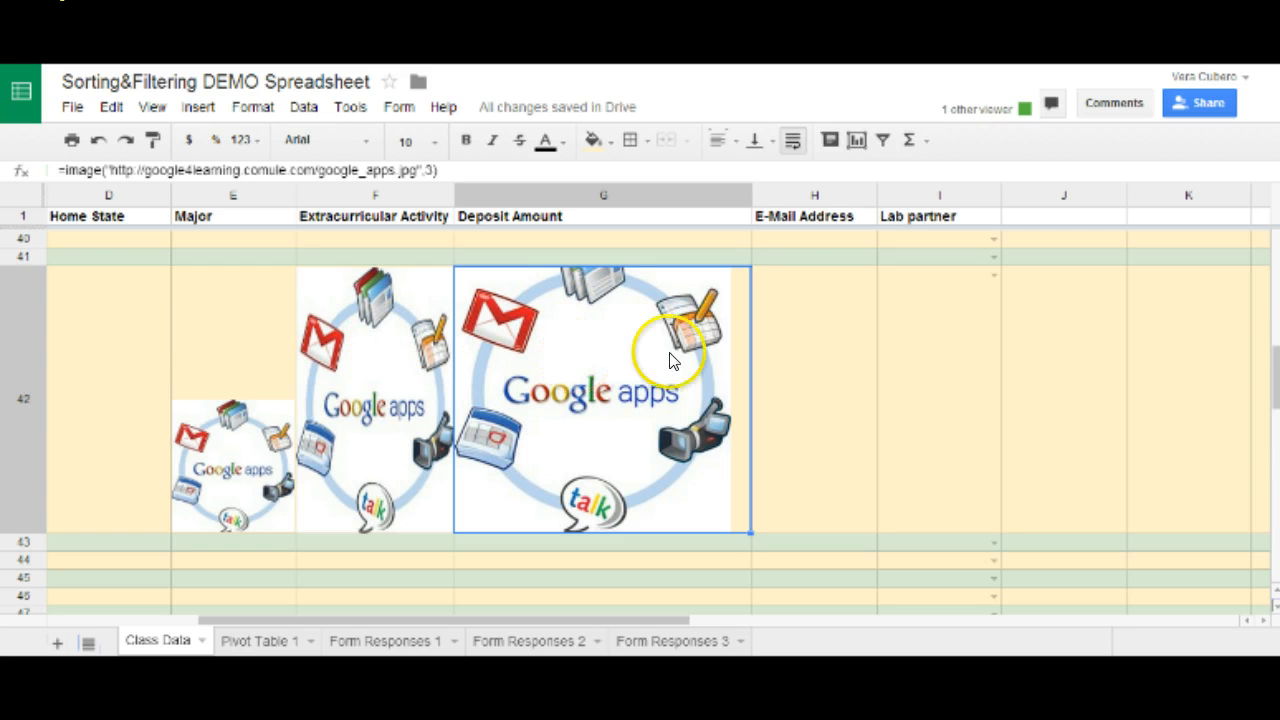
left_click(790, 370)
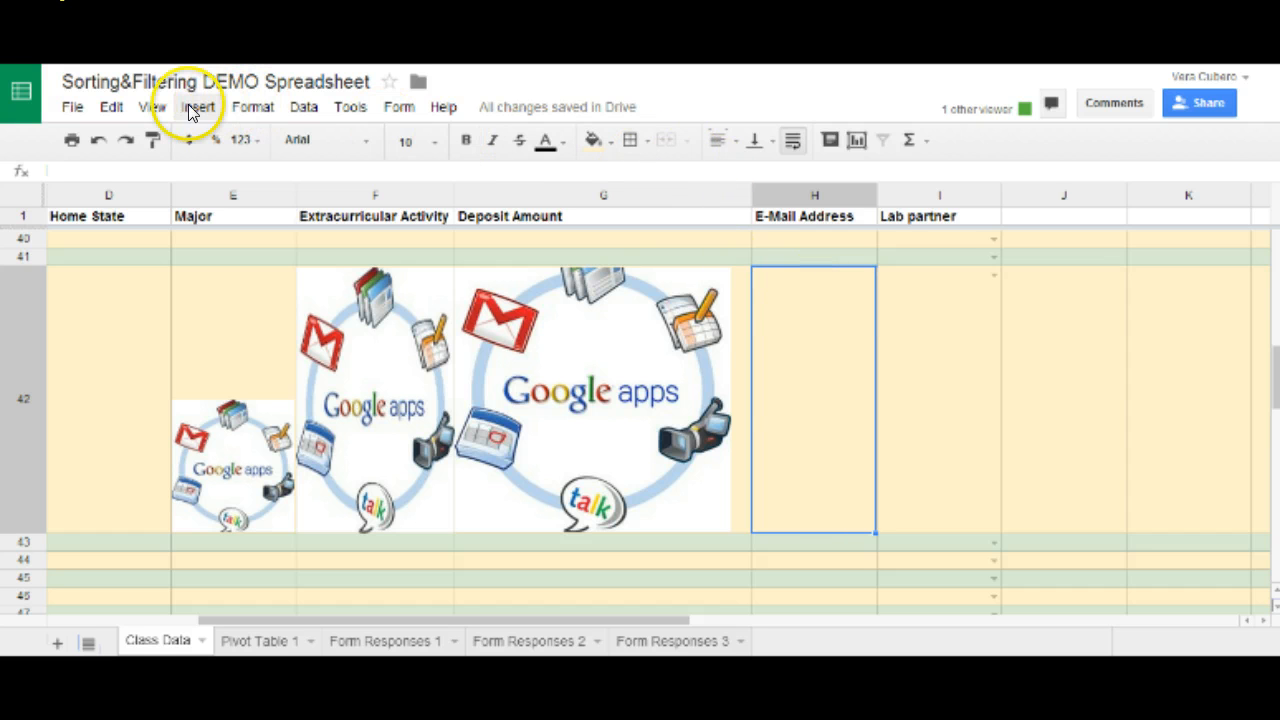
Clear the email data validation rule from cell H42 through Data > Validation.
left_click(304, 107)
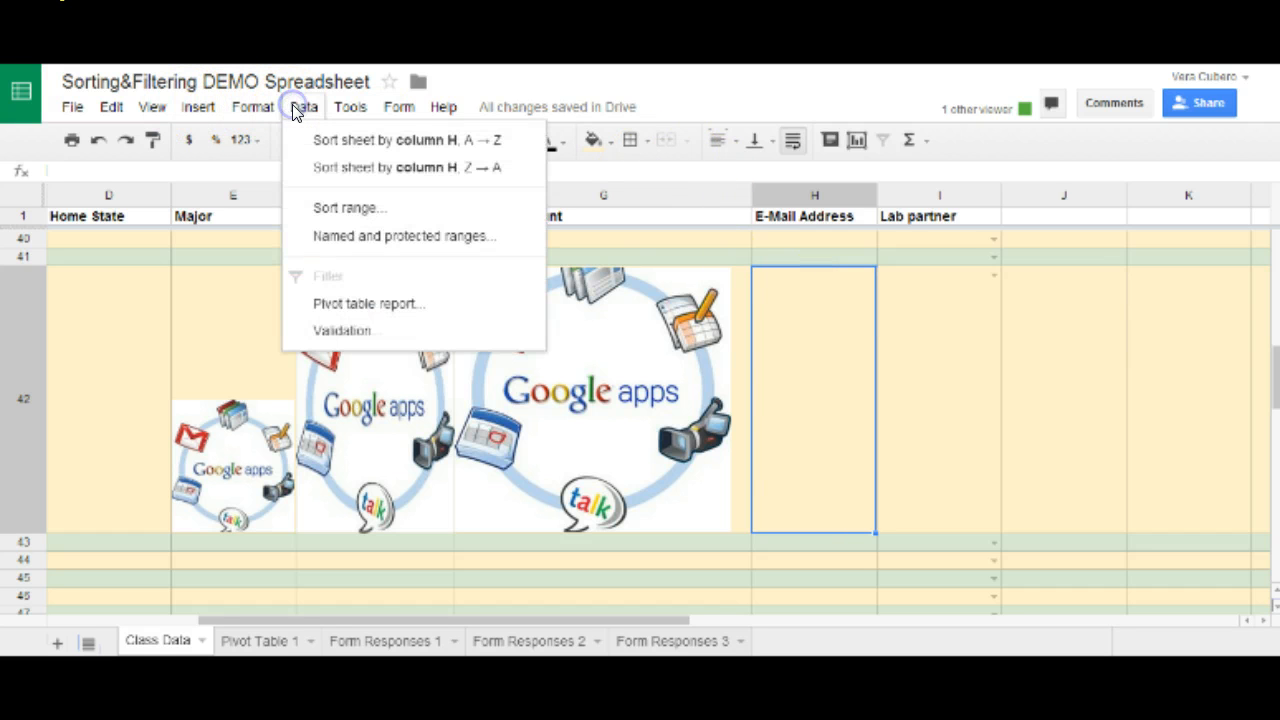
left_click(327, 331)
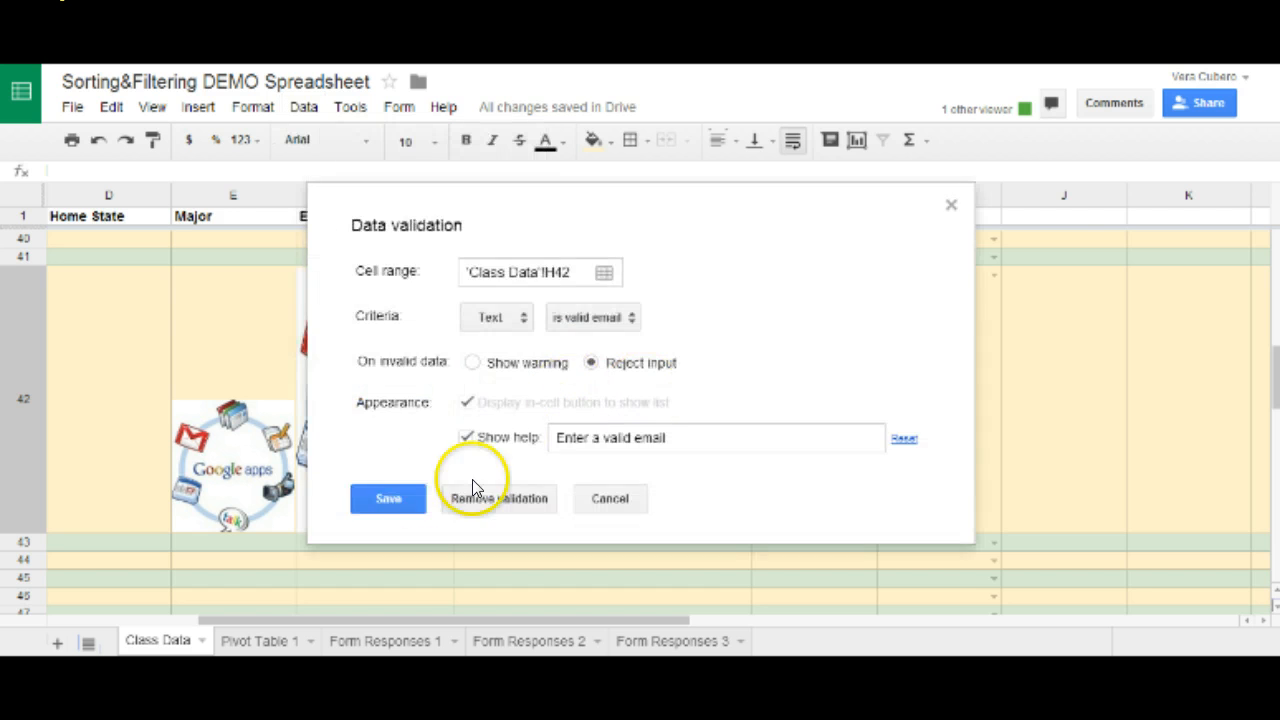
left_click(388, 498)
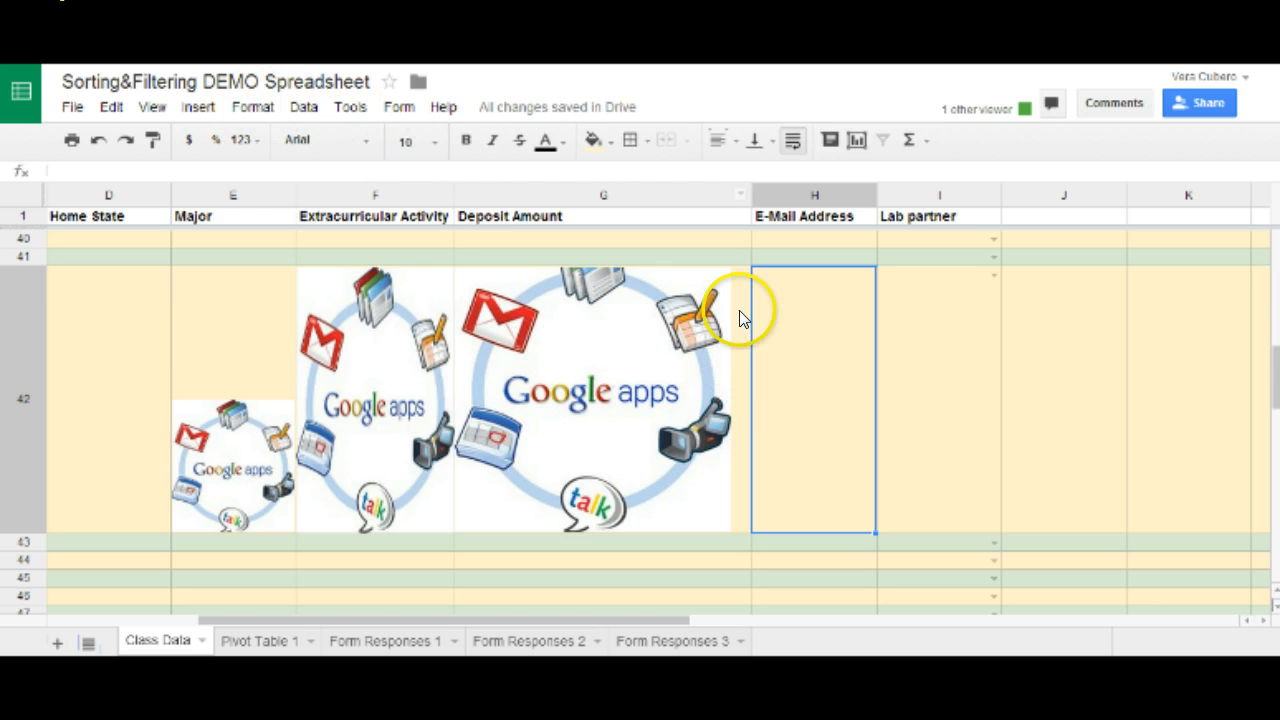
type("=")
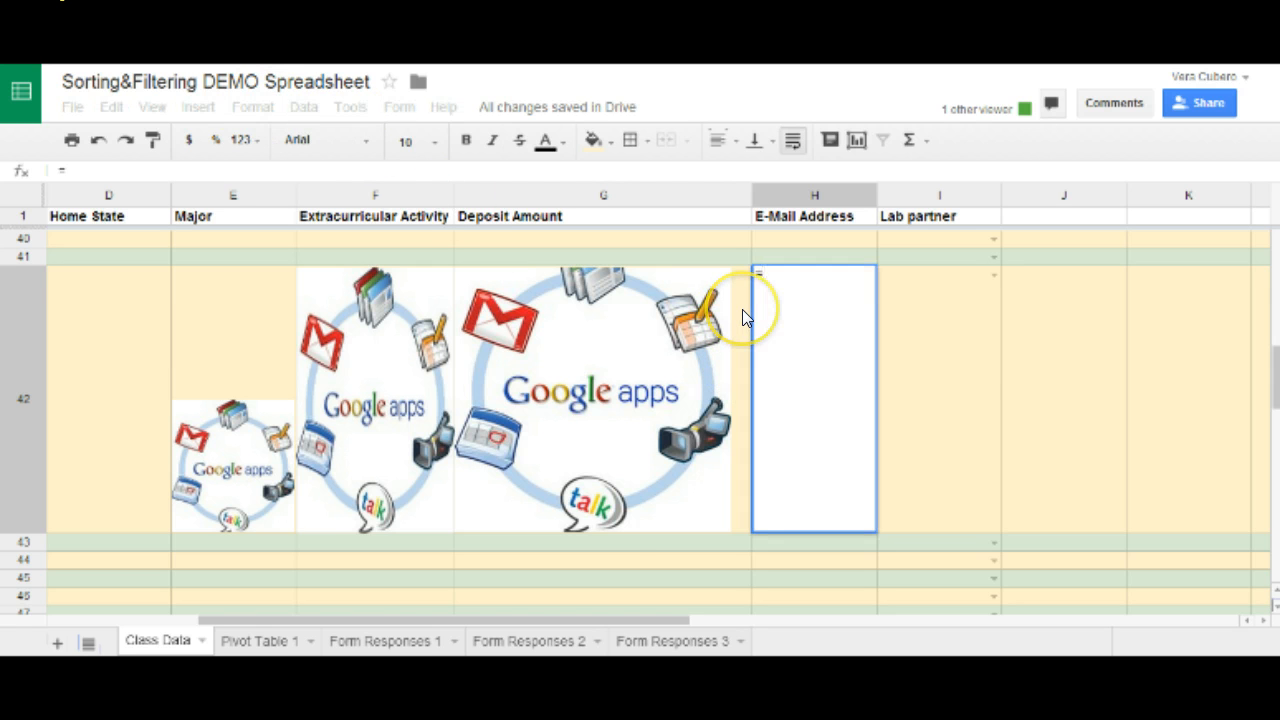
type("image")
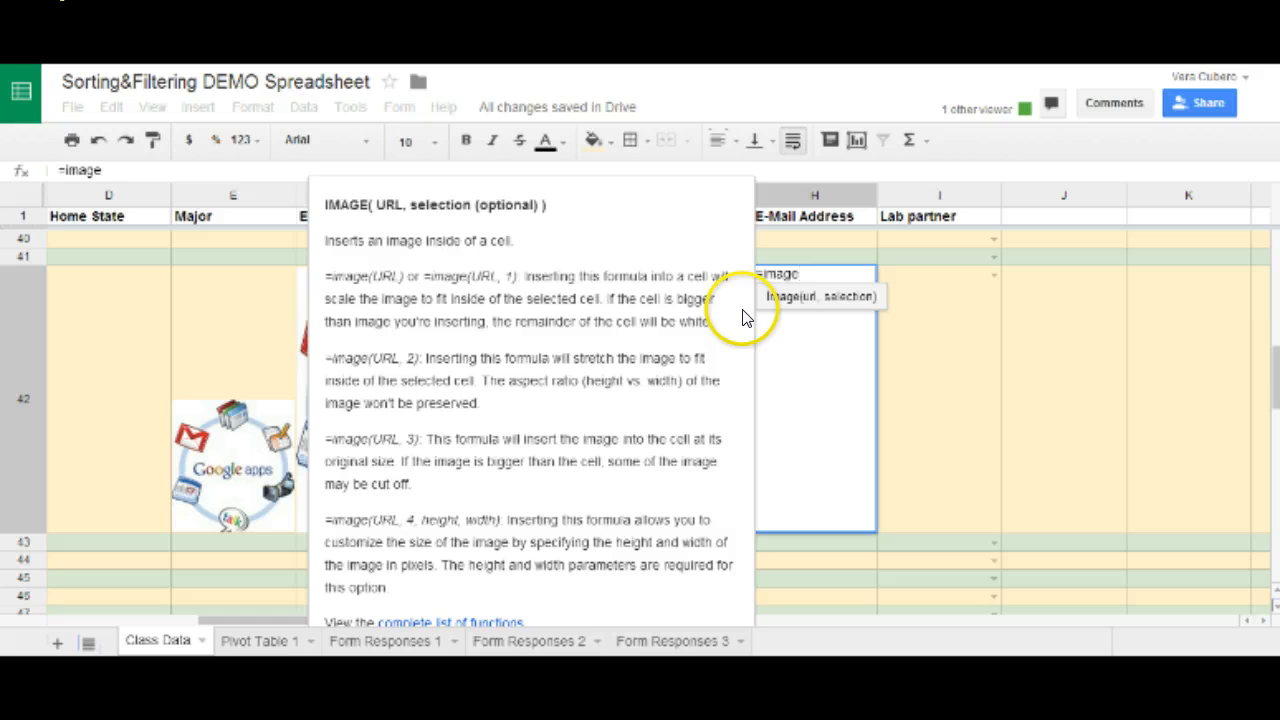
type("(\"")
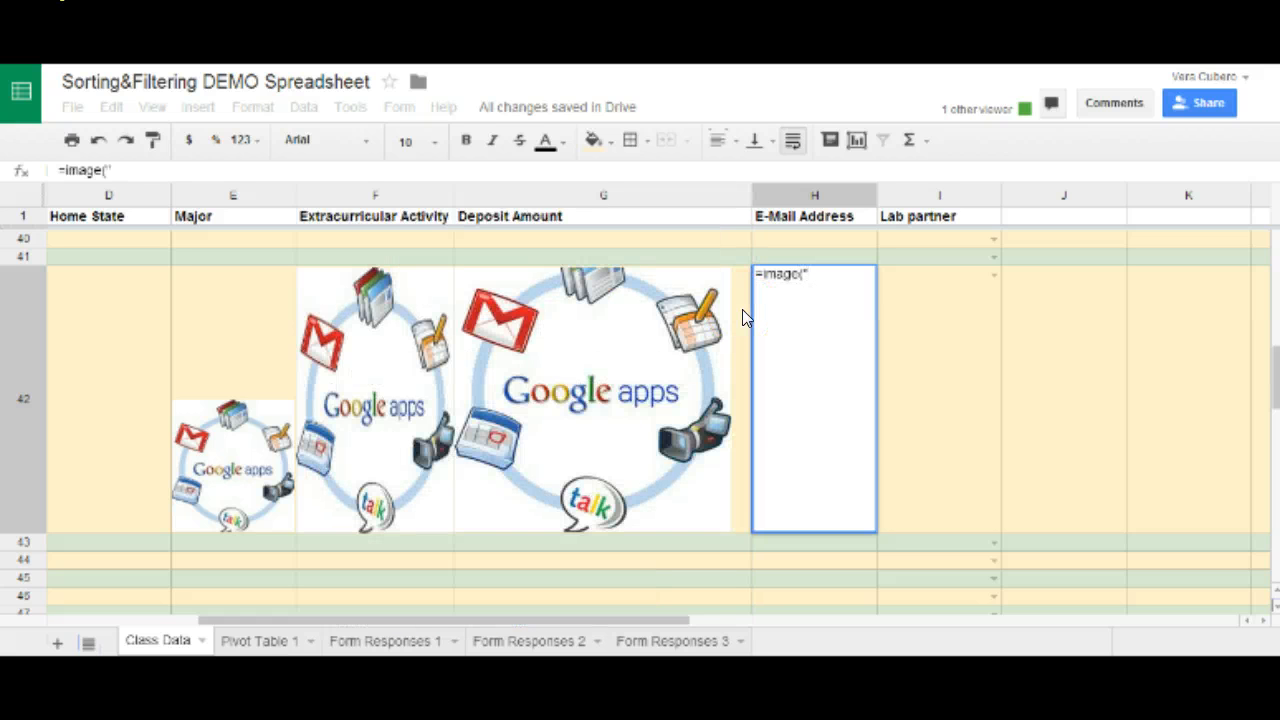
type("http://google4learning.comule.com/google_apps.jpg")
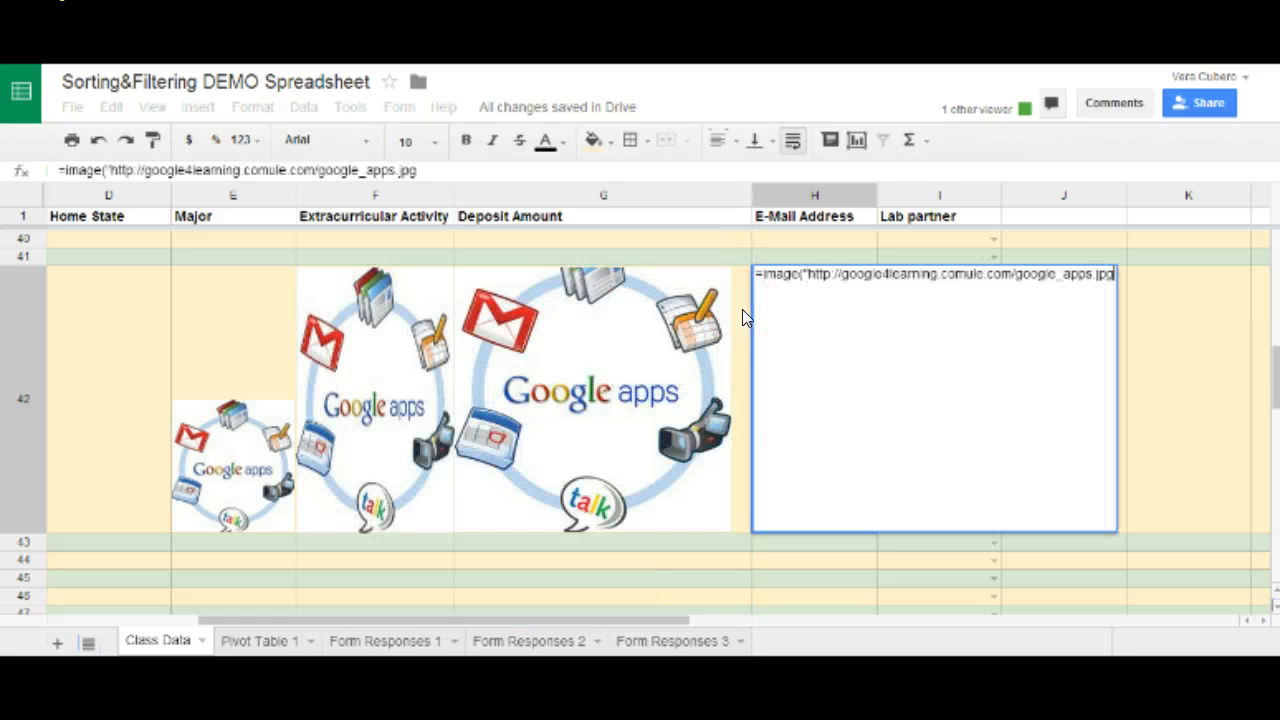
type("\",4")
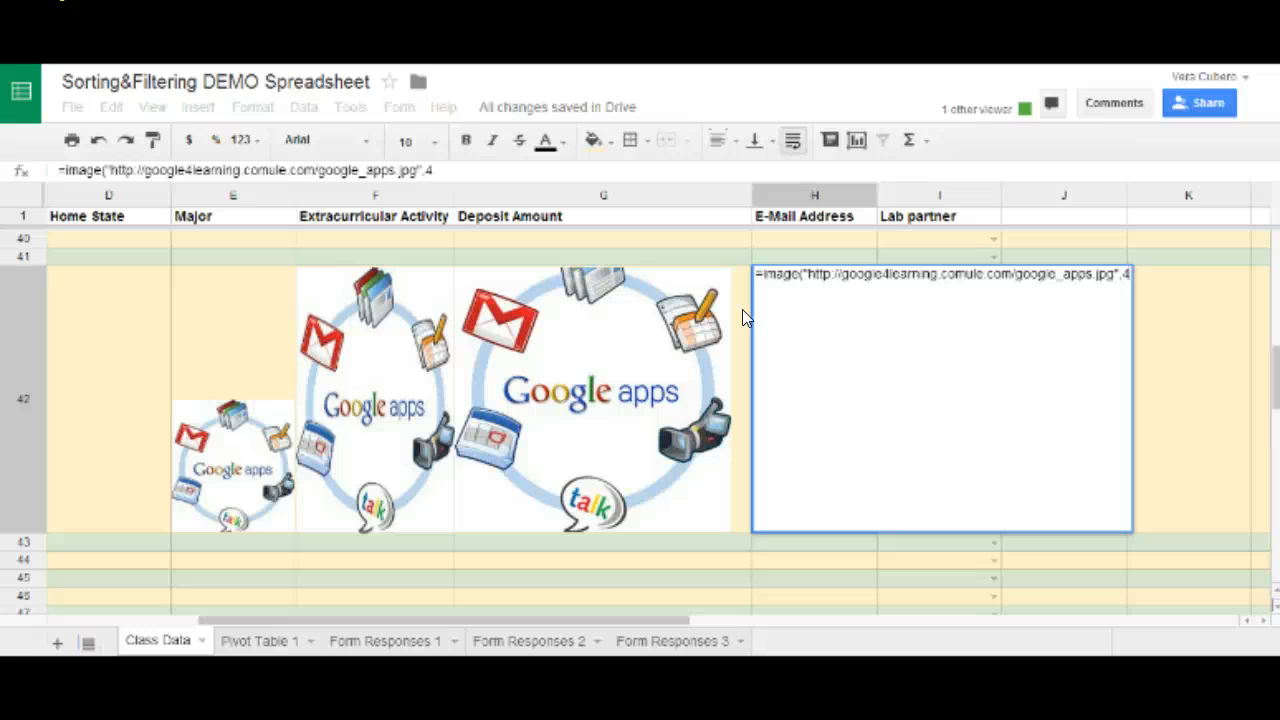
type(")")
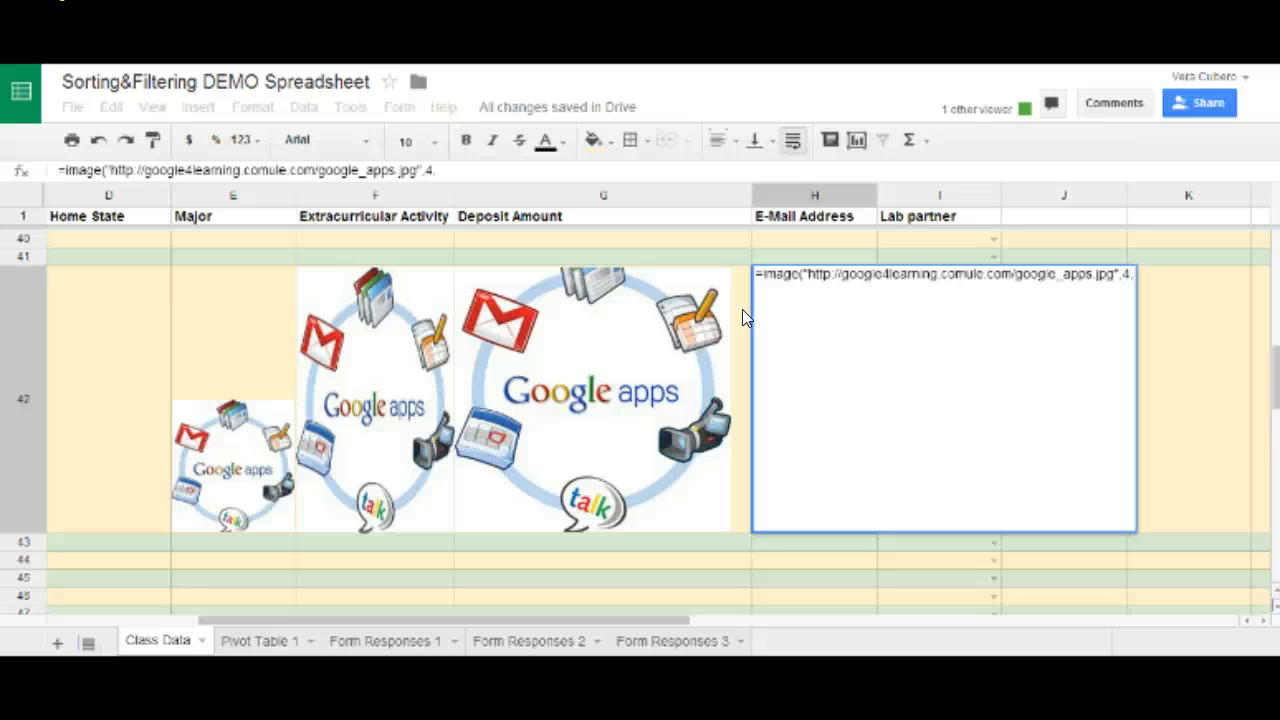
type("80")
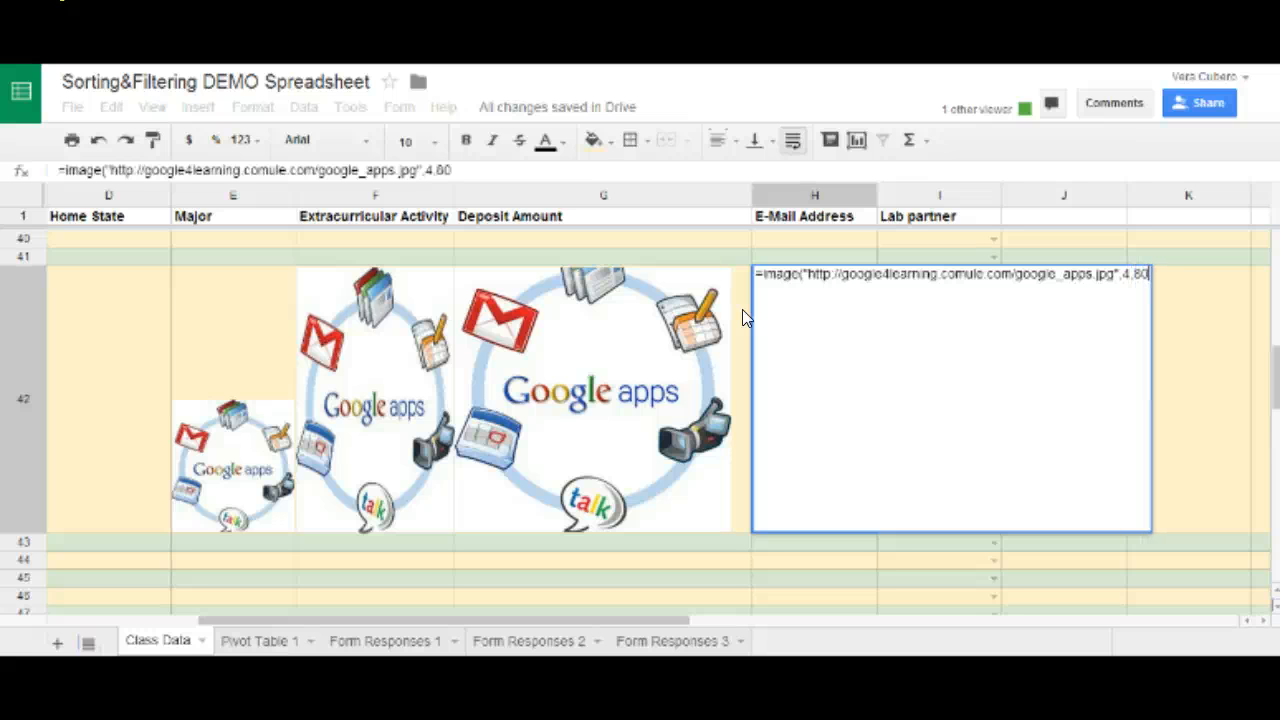
type(",80")
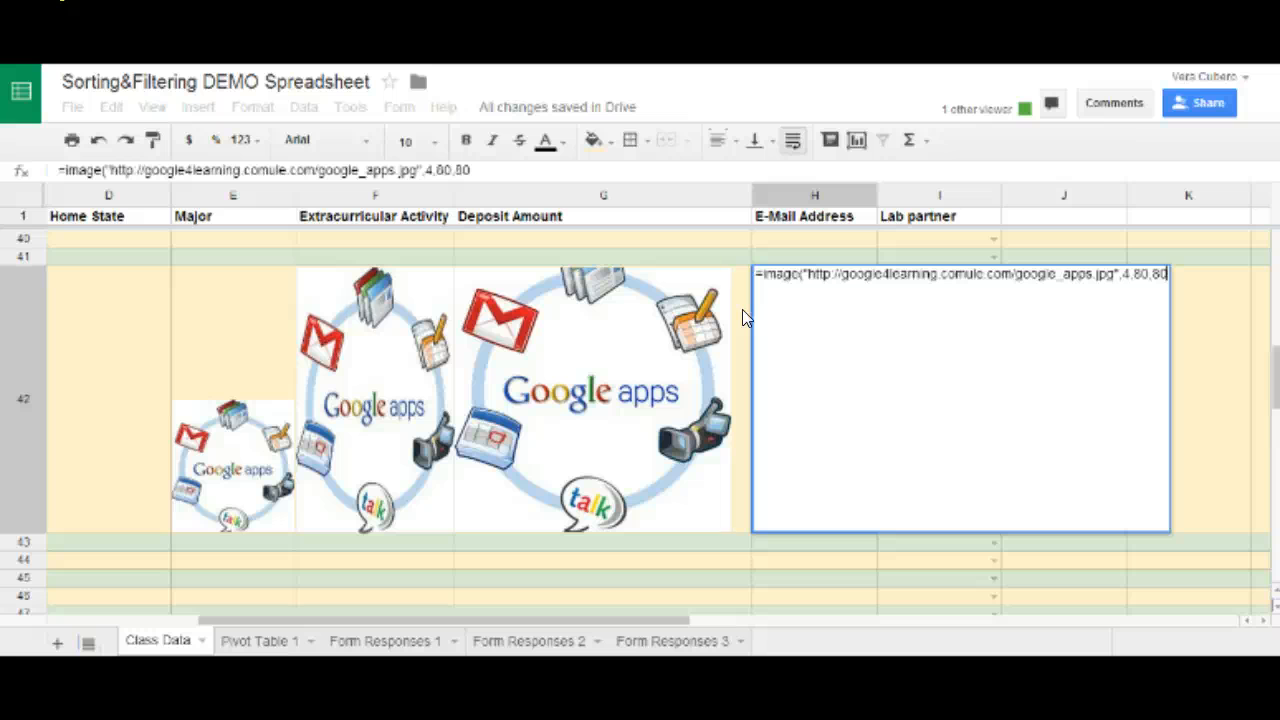
type(")")
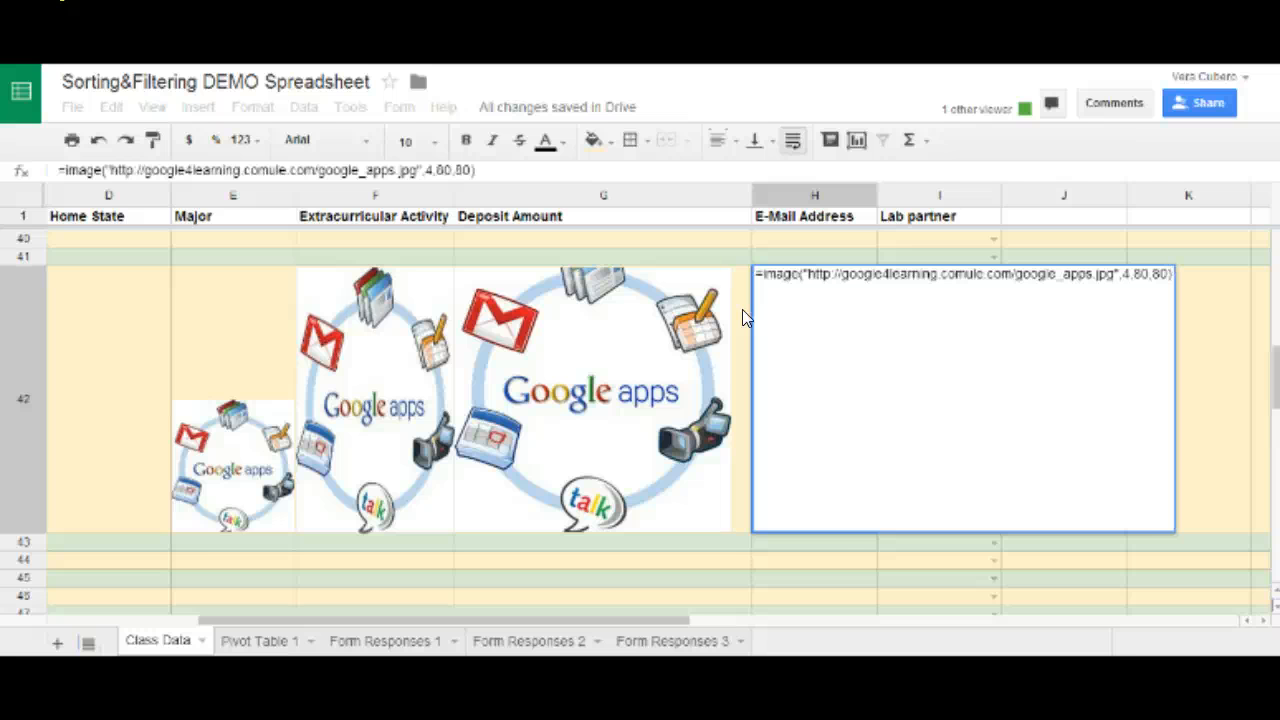
key("Return")
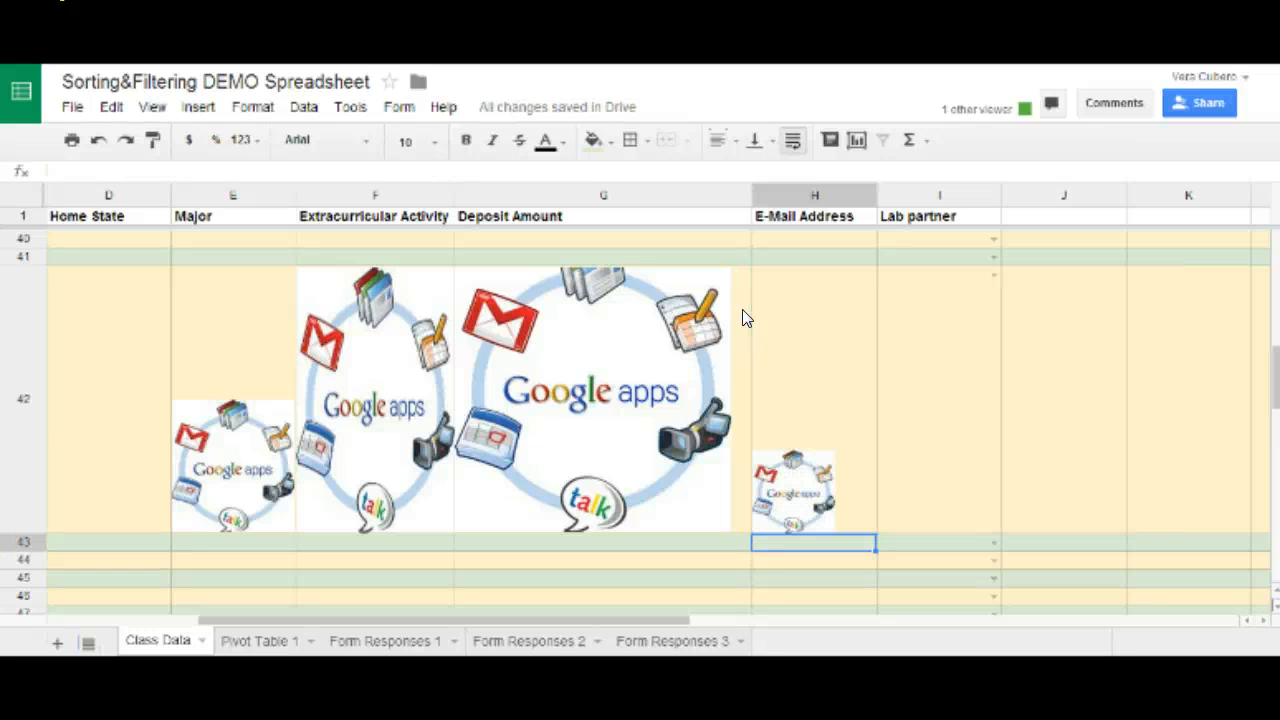
Change both 80 values in H42's IMAGE formula to 120, giving a 120×120 picture.
left_click(800, 476)
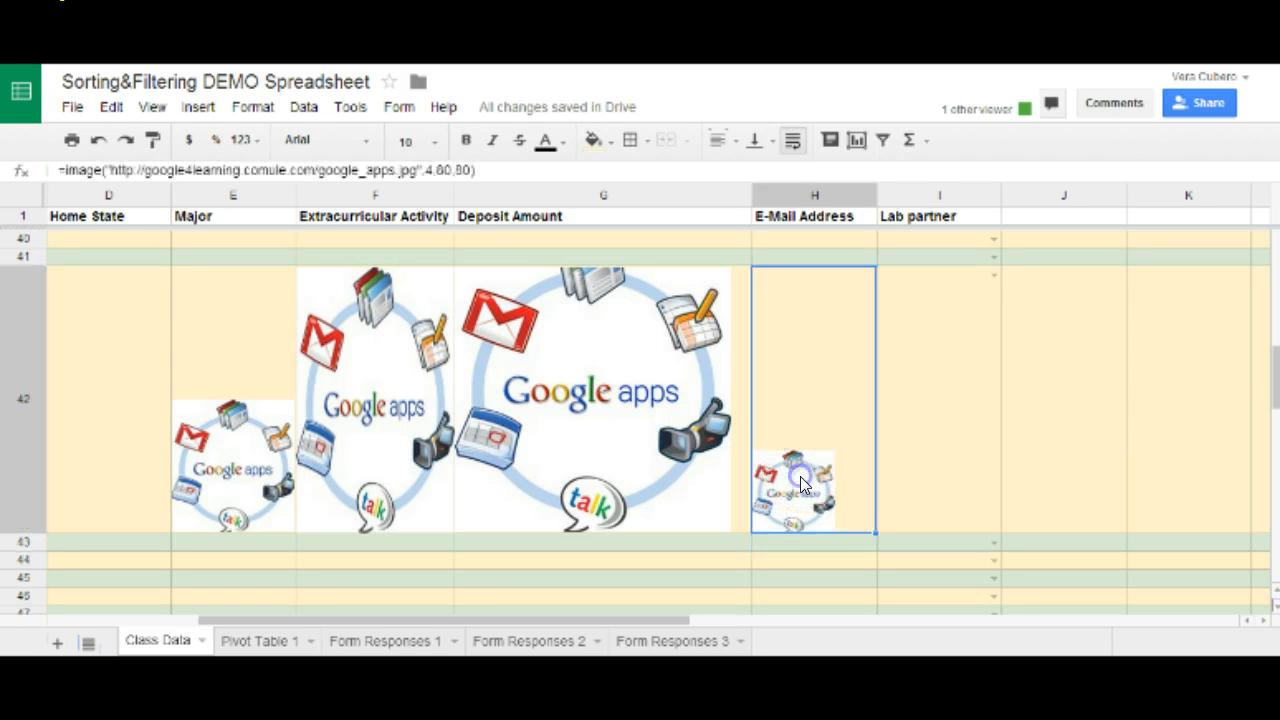
left_click(442, 170)
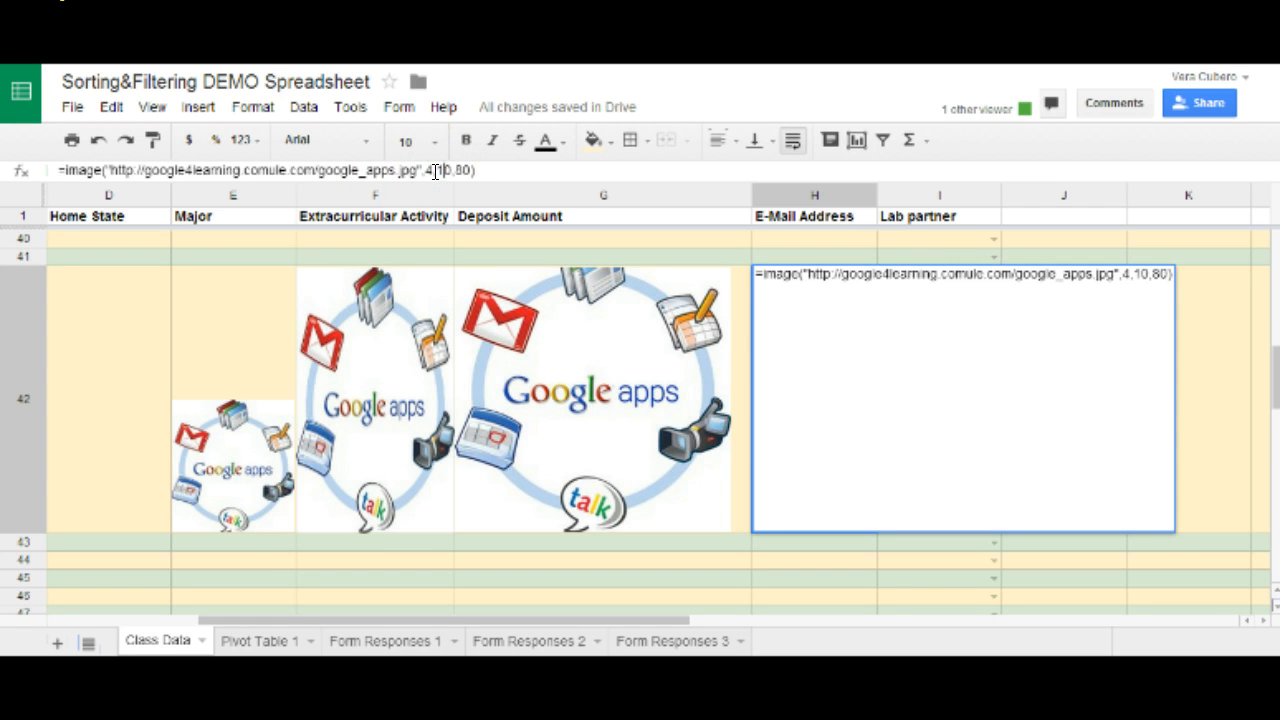
type("2")
left_click(469, 170)
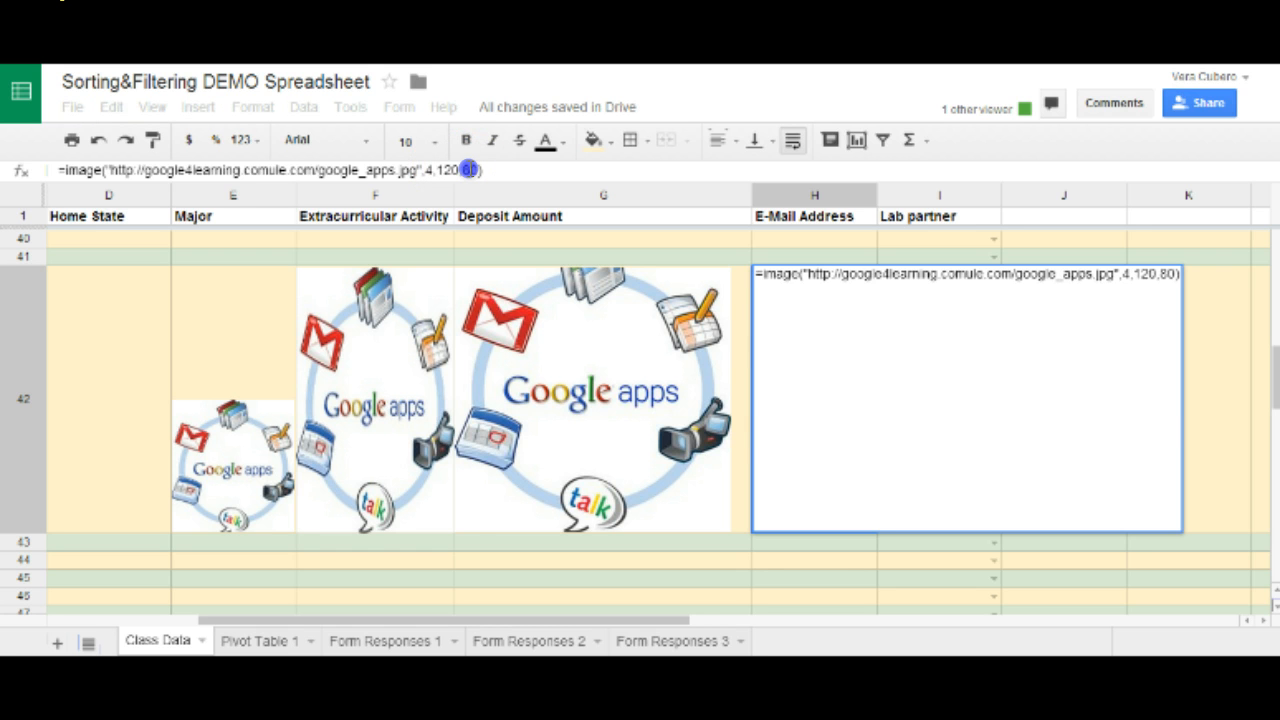
type("120")
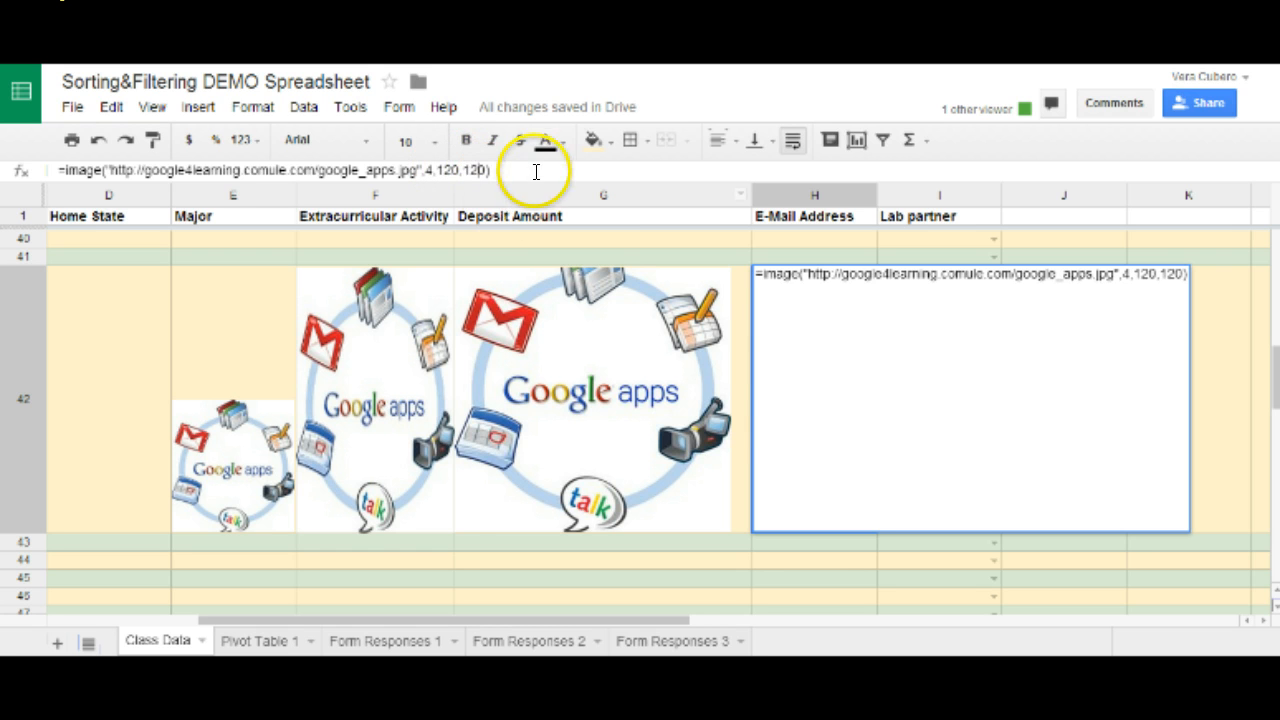
left_click(886, 392)
left_click(797, 540)
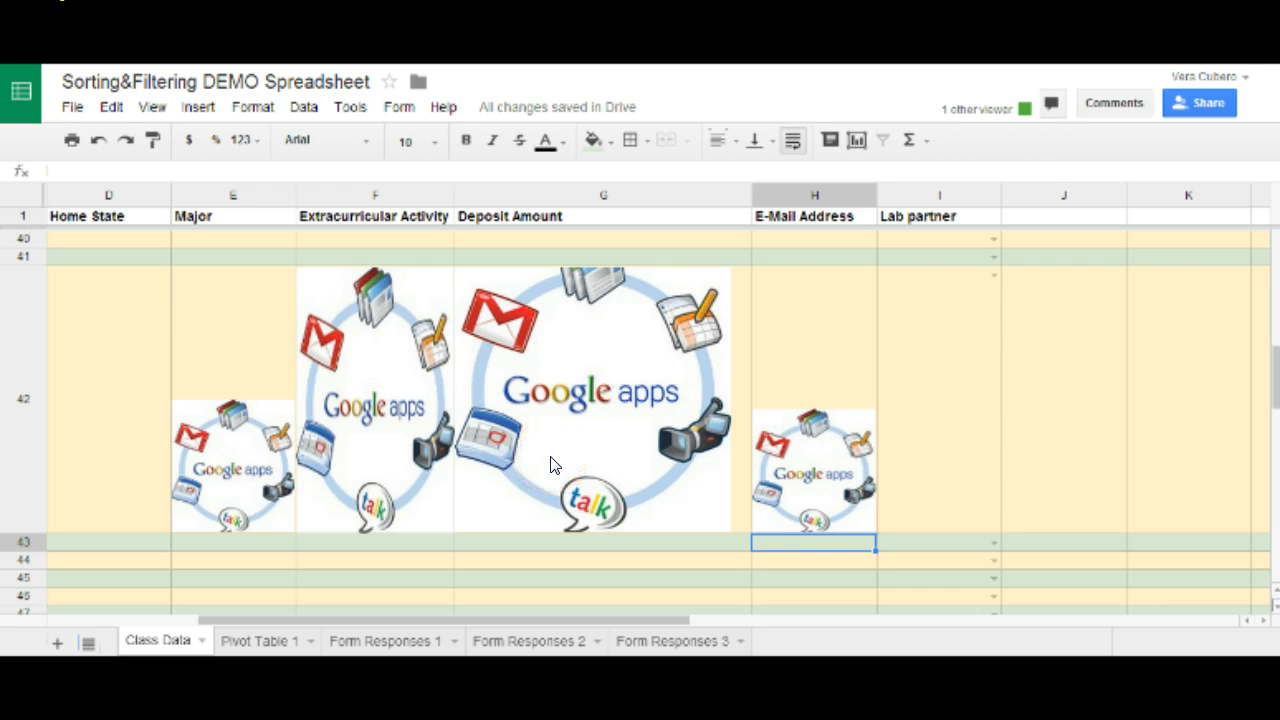
scroll(385, 428, "up", 2)
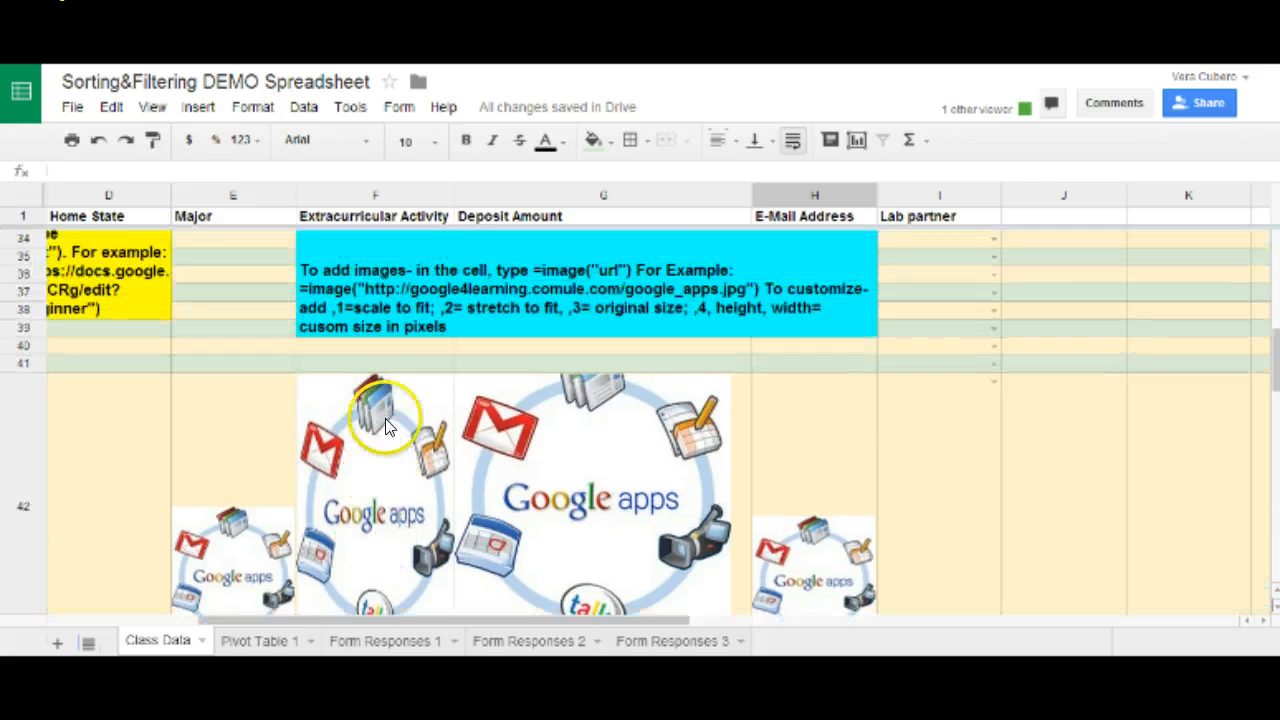
scroll(390, 425, "up", 1)
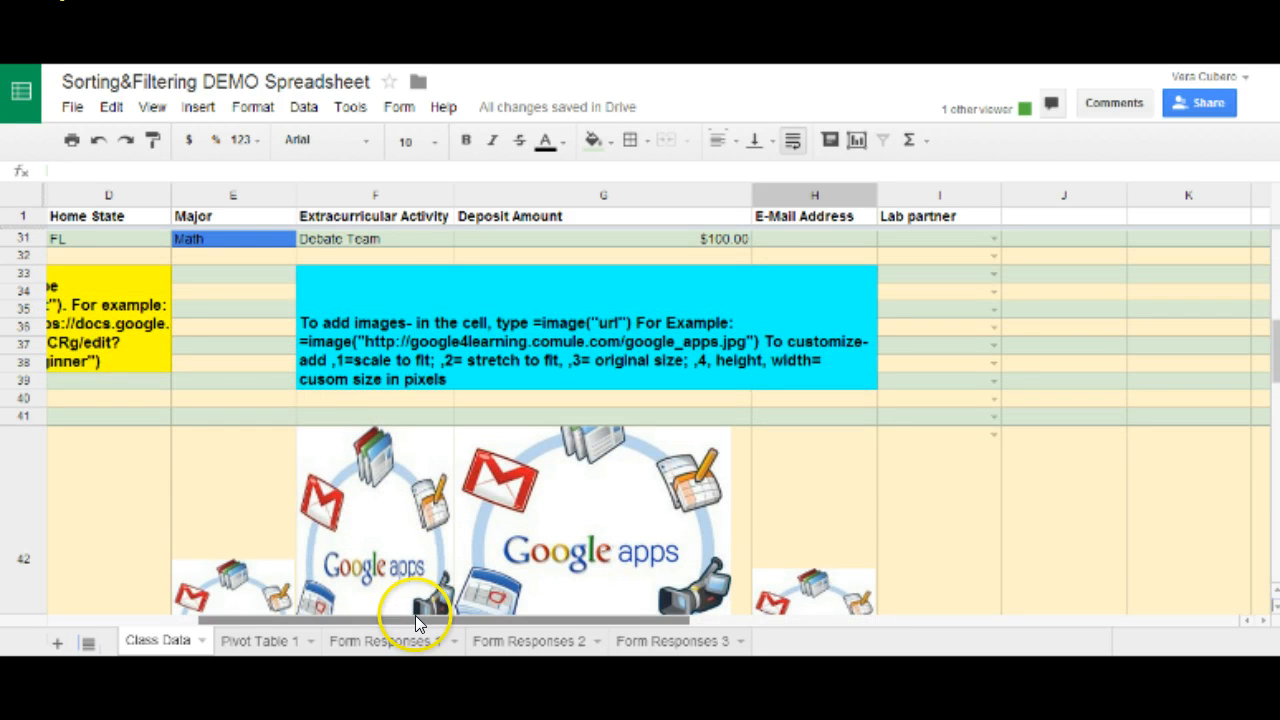
left_click_drag(415, 615, 334, 611)
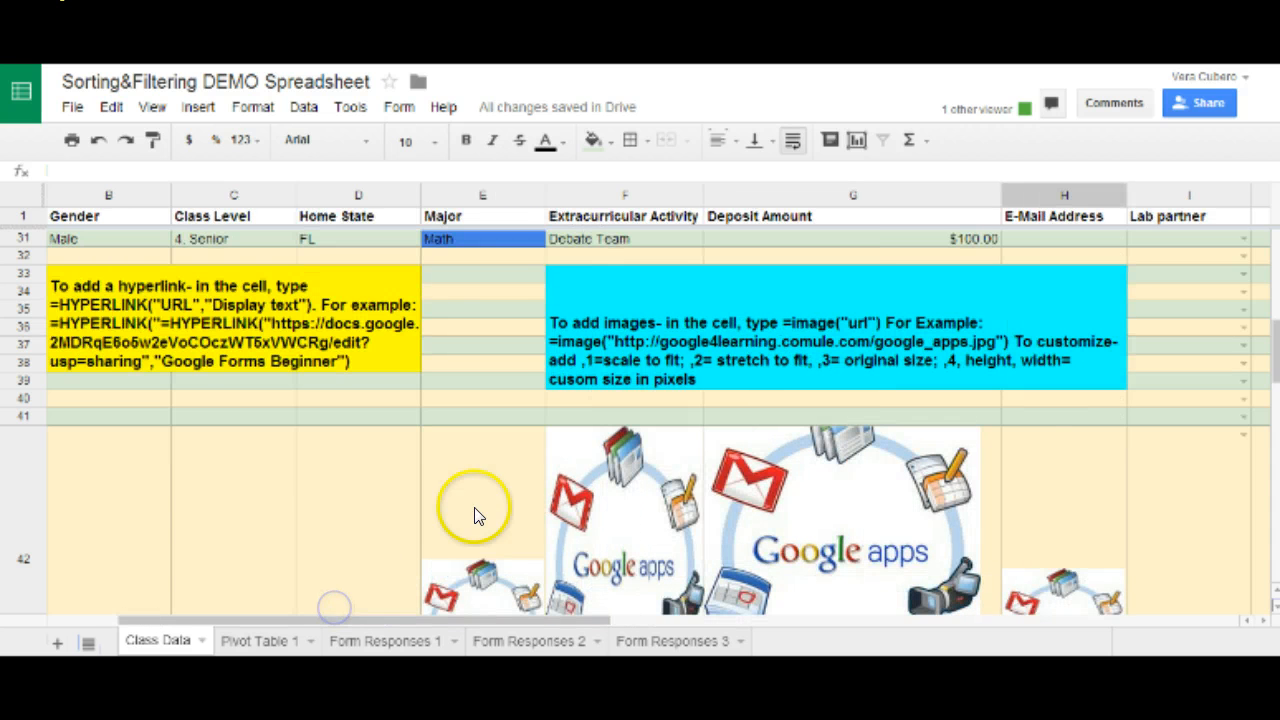